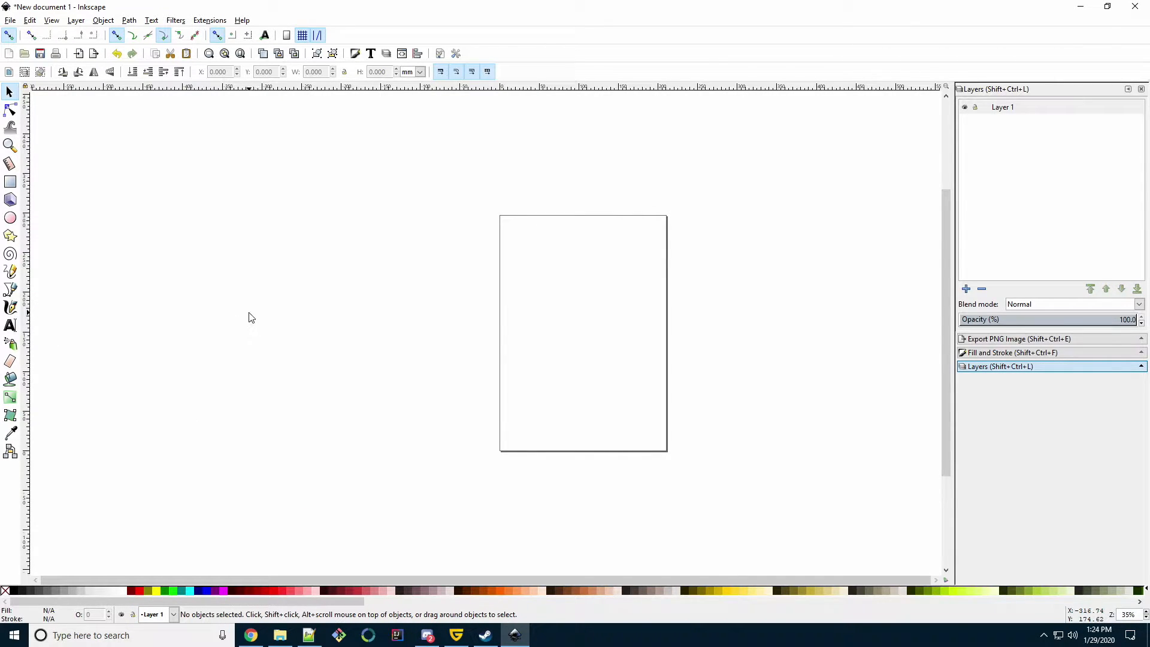
Set the document's display units to px and turn off the page border in the document properties
click(10, 19)
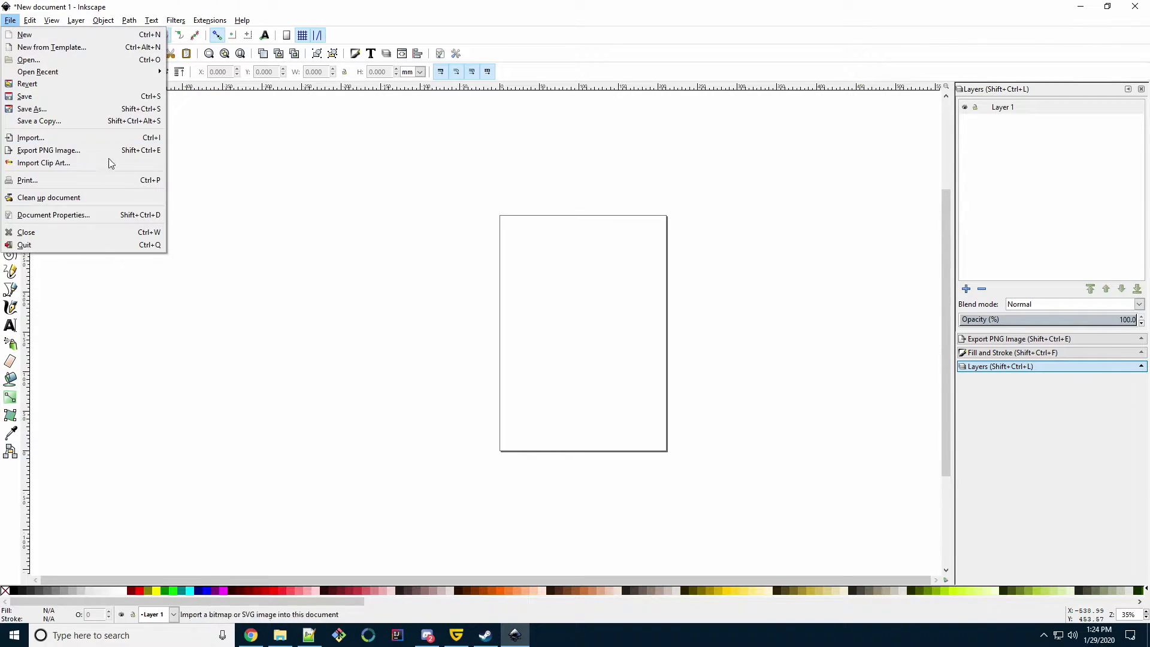
click(112, 216)
click(891, 227)
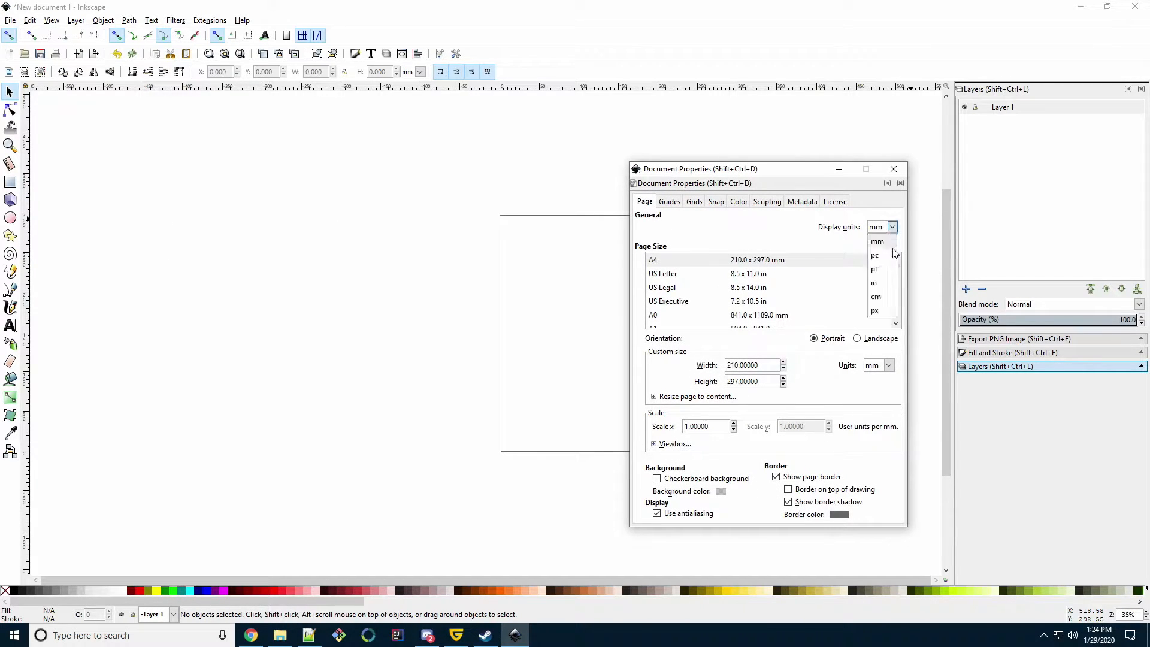
click(875, 310)
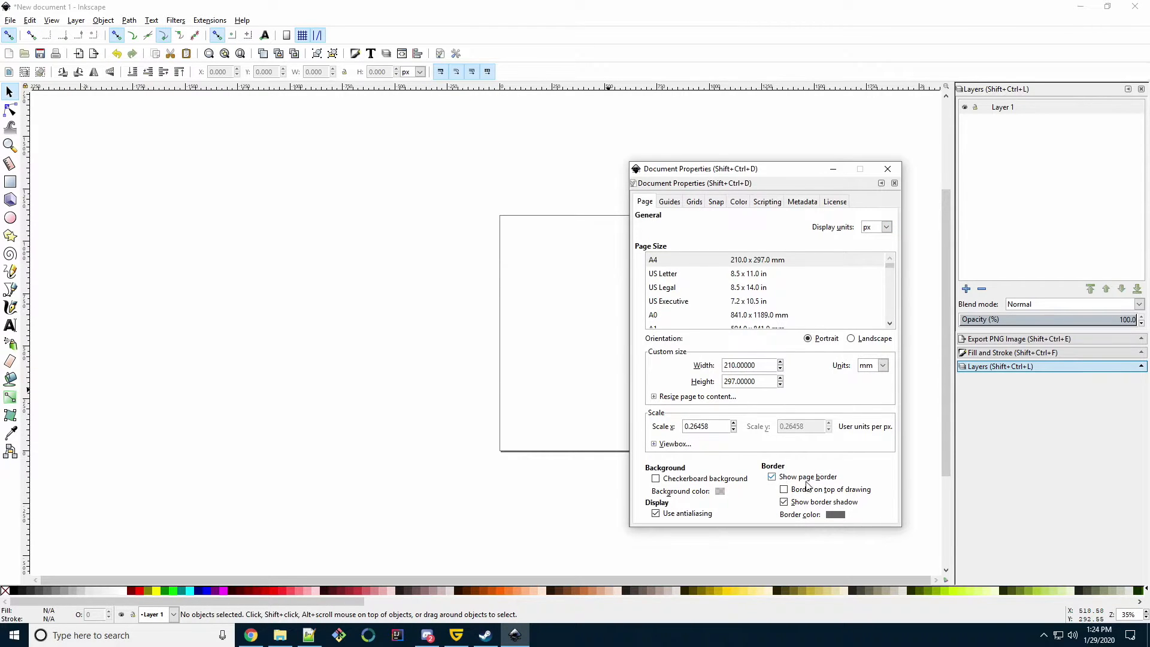
click(772, 478)
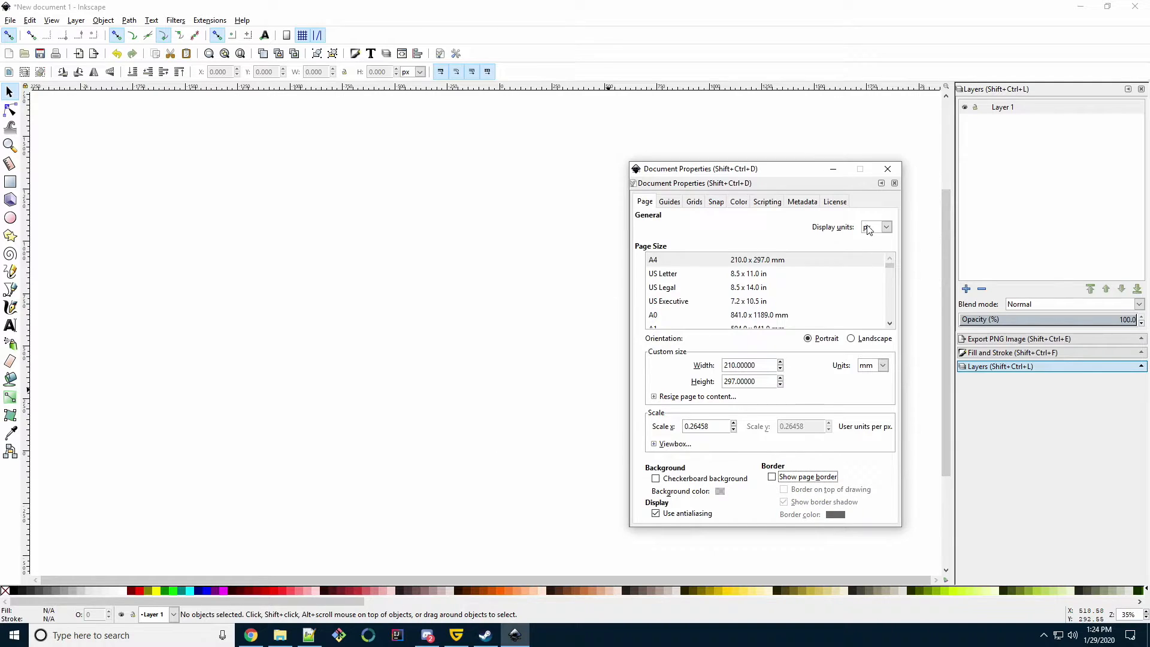
click(888, 169)
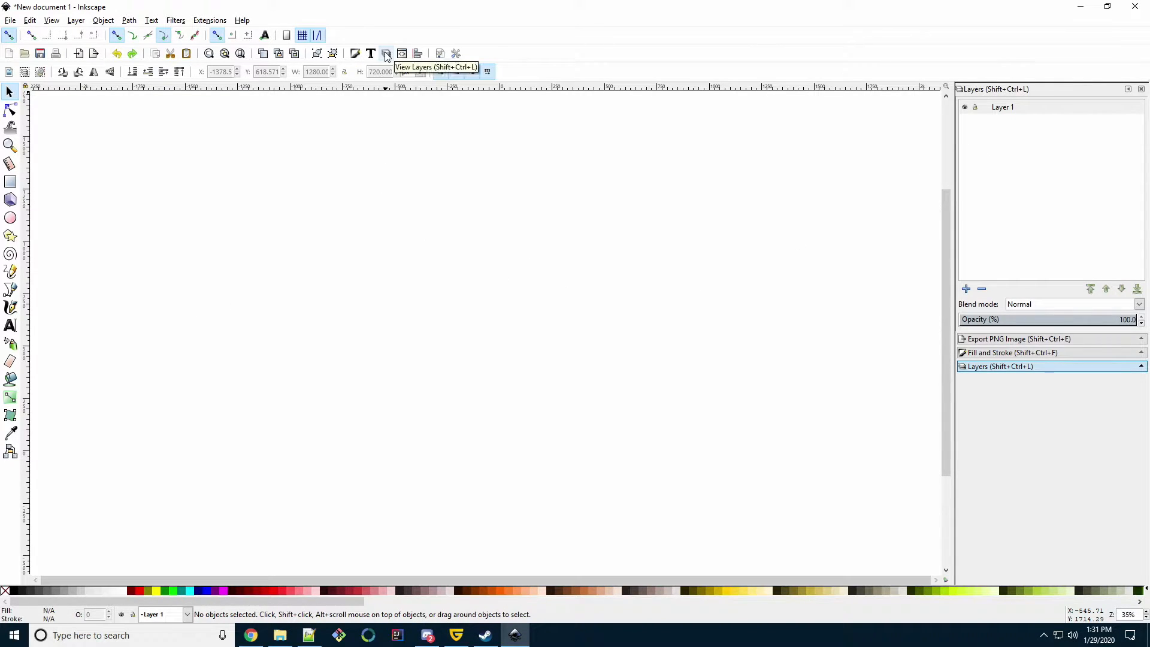
Rename Layer 1 as "Background"
double_click(1012, 108)
text(Background)
key(Return)
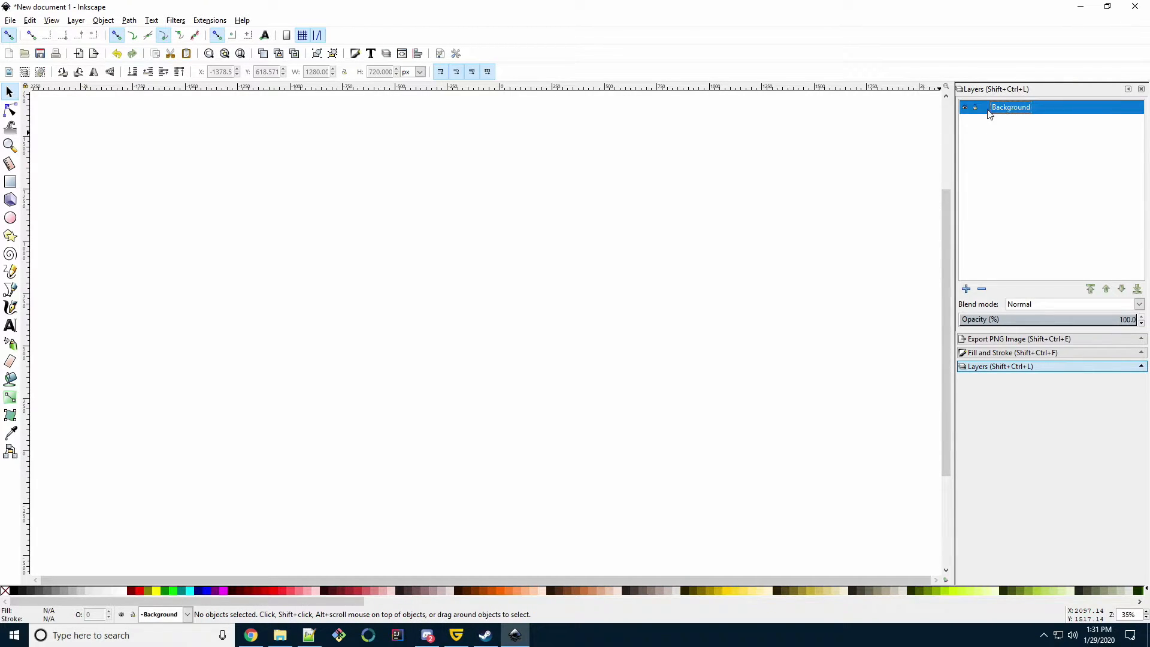
Draw a rectangle on the Background layer and size it to 1280 px wide by 720 px high
click(11, 181)
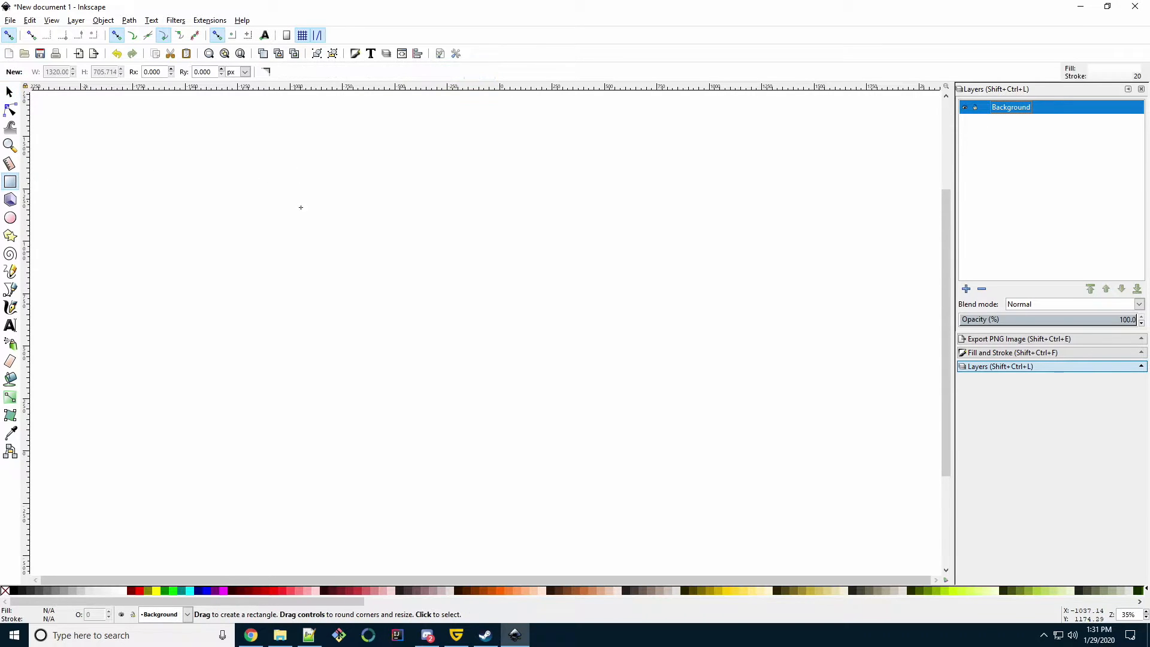
drag(237, 176, 548, 312)
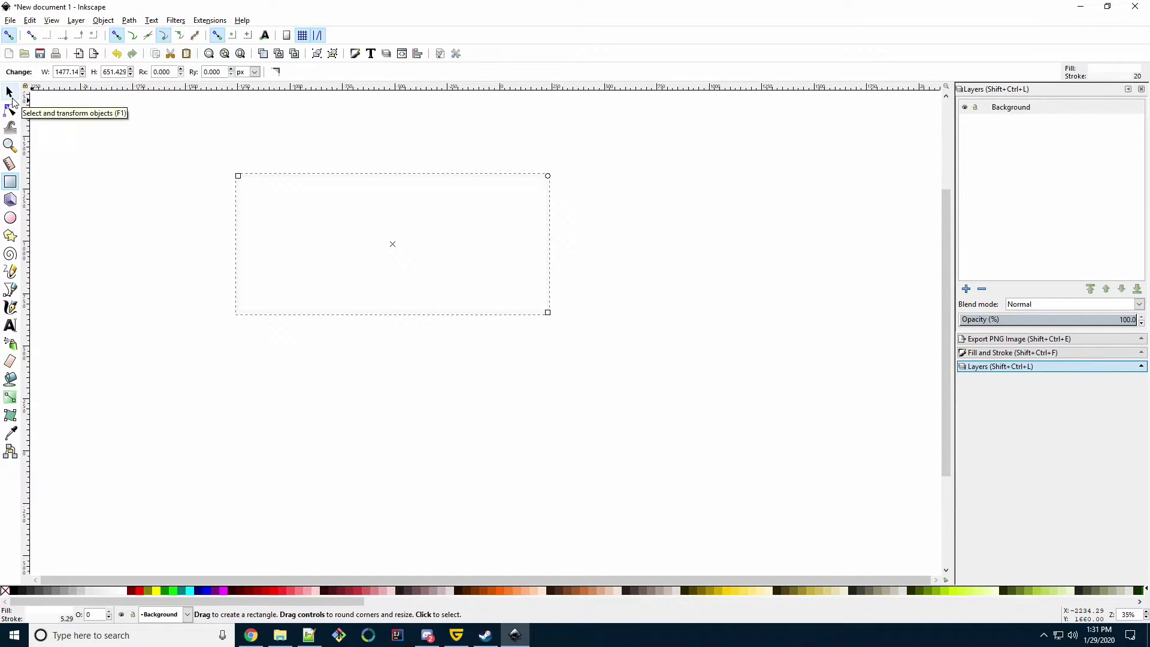
click(9, 91)
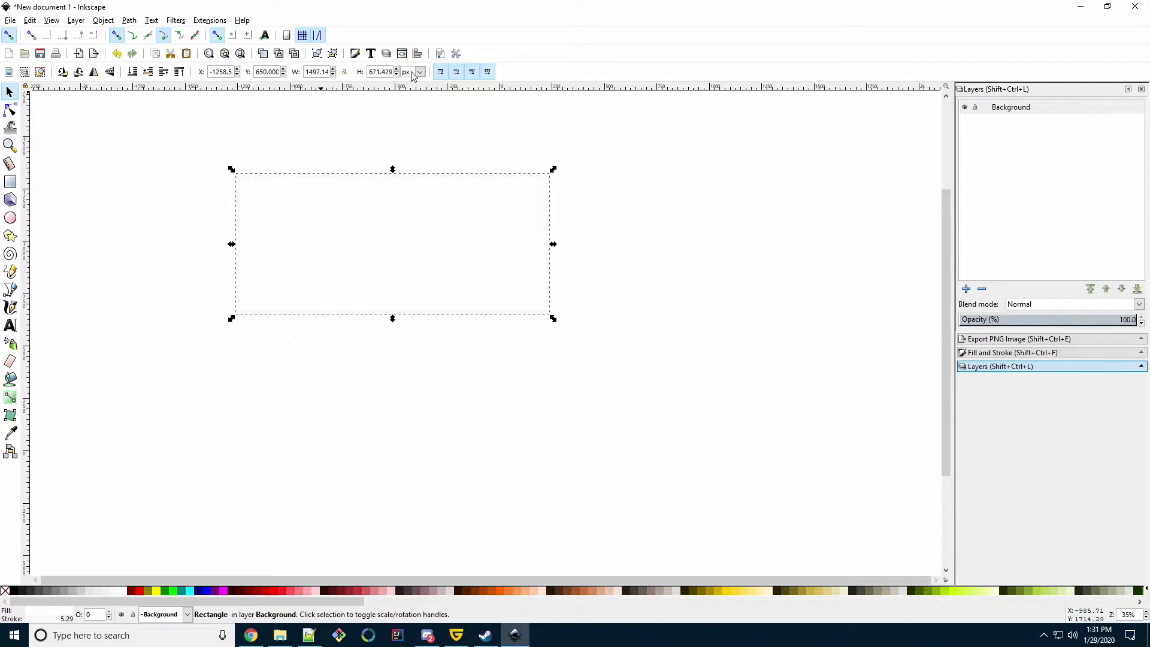
triple_click(315, 72)
text(1280)
key(Tab)
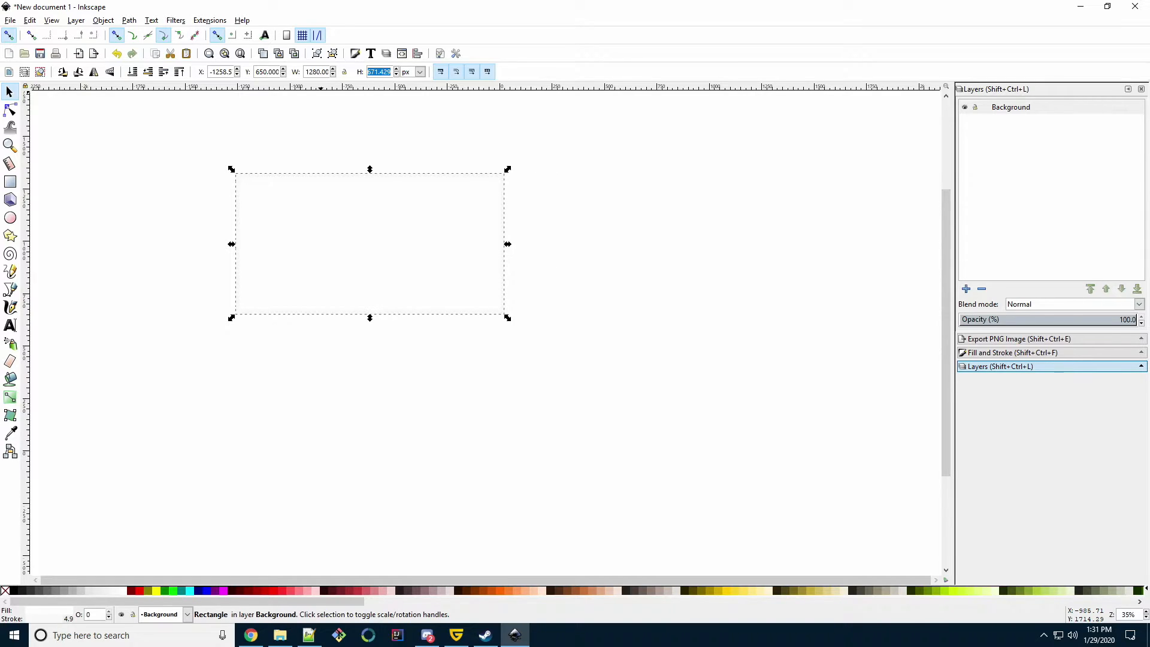
text(720)
key(Return)
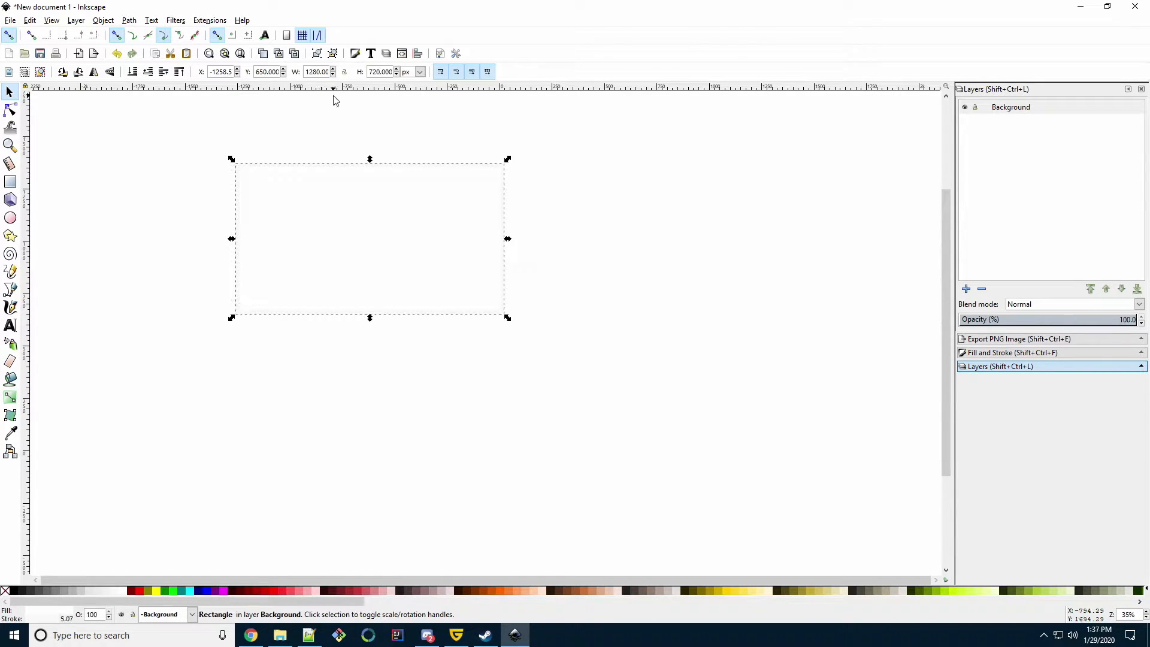
Apply a vertical linear gradient to the rectangle, from dark blue #003380 at its top edge to light blue at its bottom edge
click(13, 397)
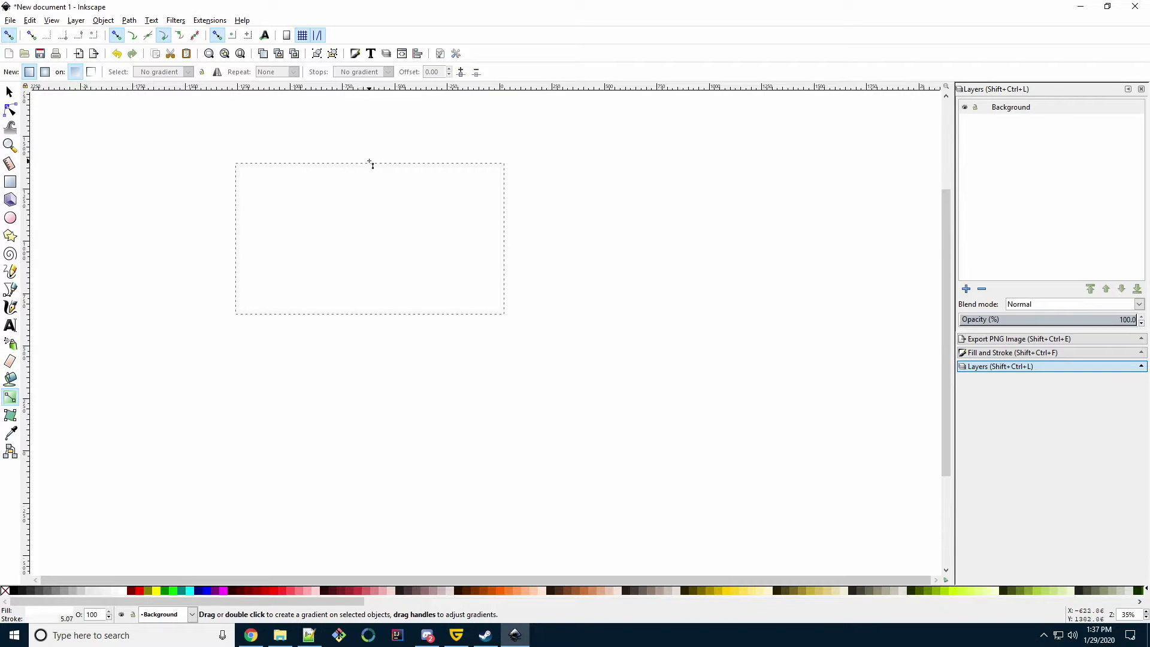
drag(365, 164, 362, 314)
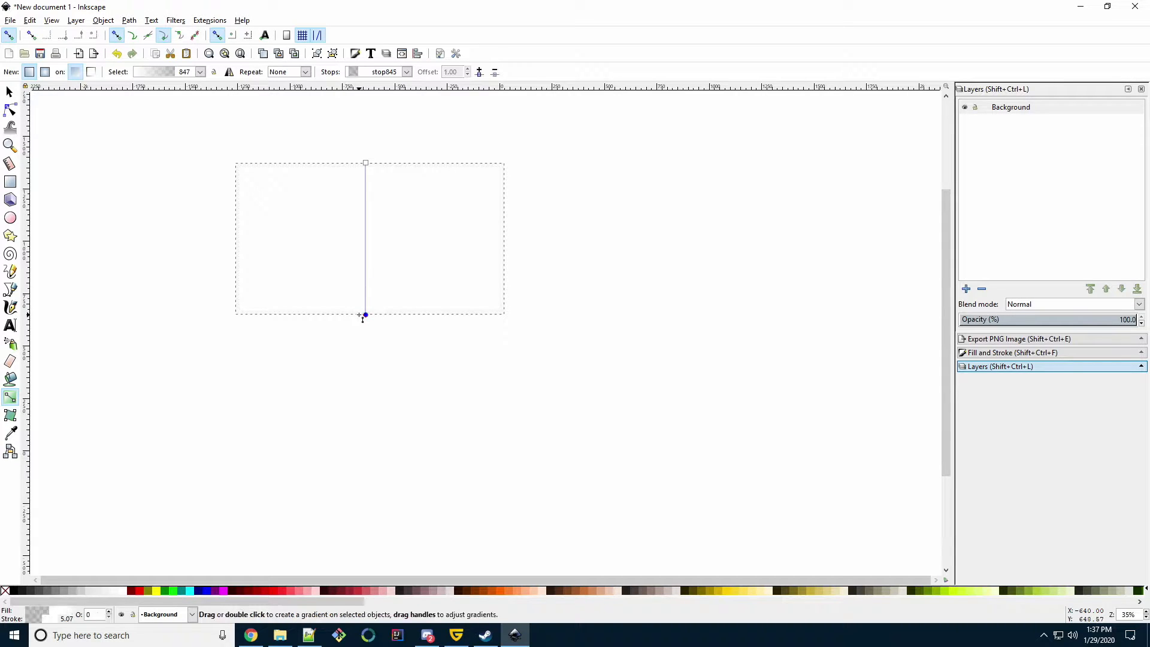
click(366, 163)
drag(347, 601, 904, 634)
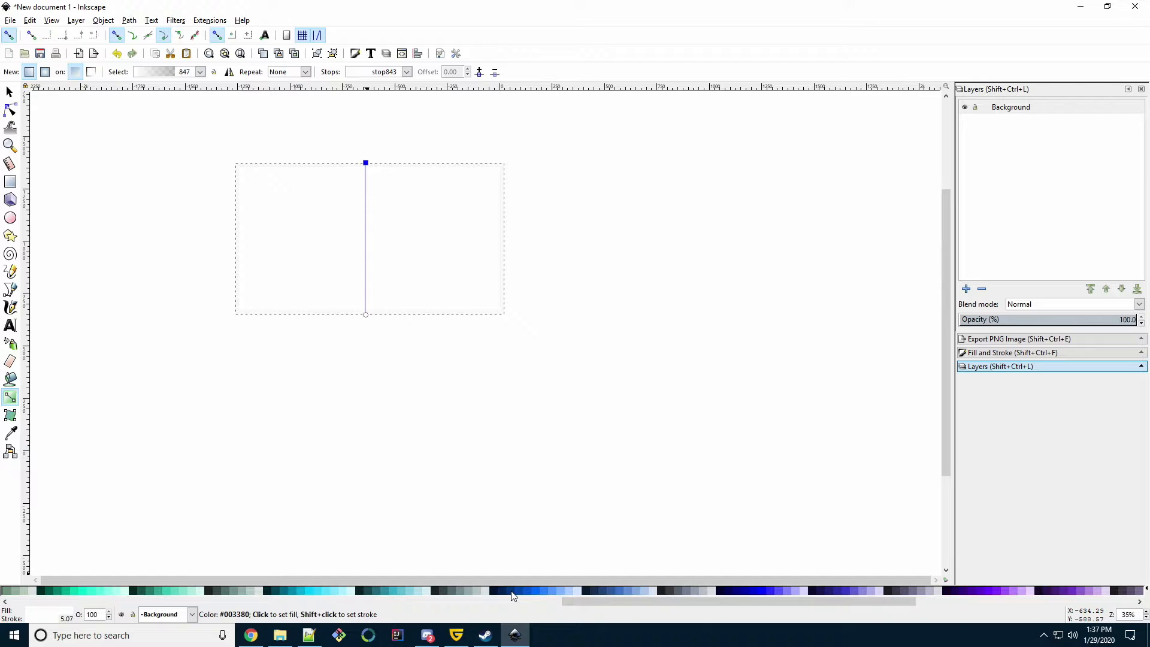
click(514, 592)
click(366, 314)
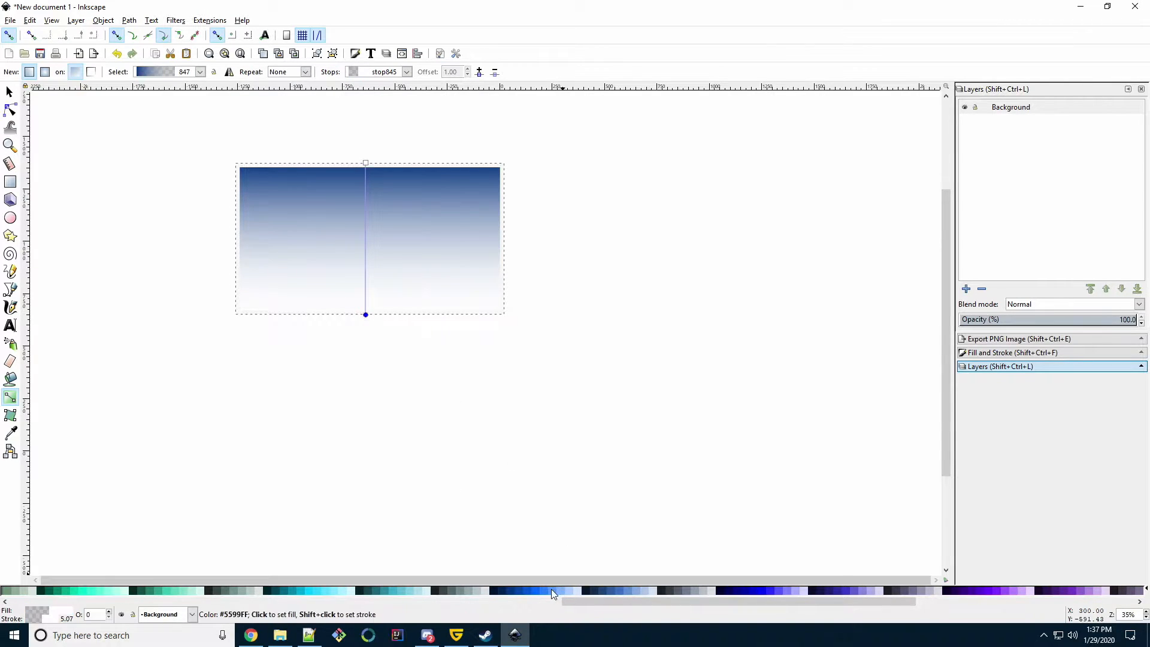
click(559, 590)
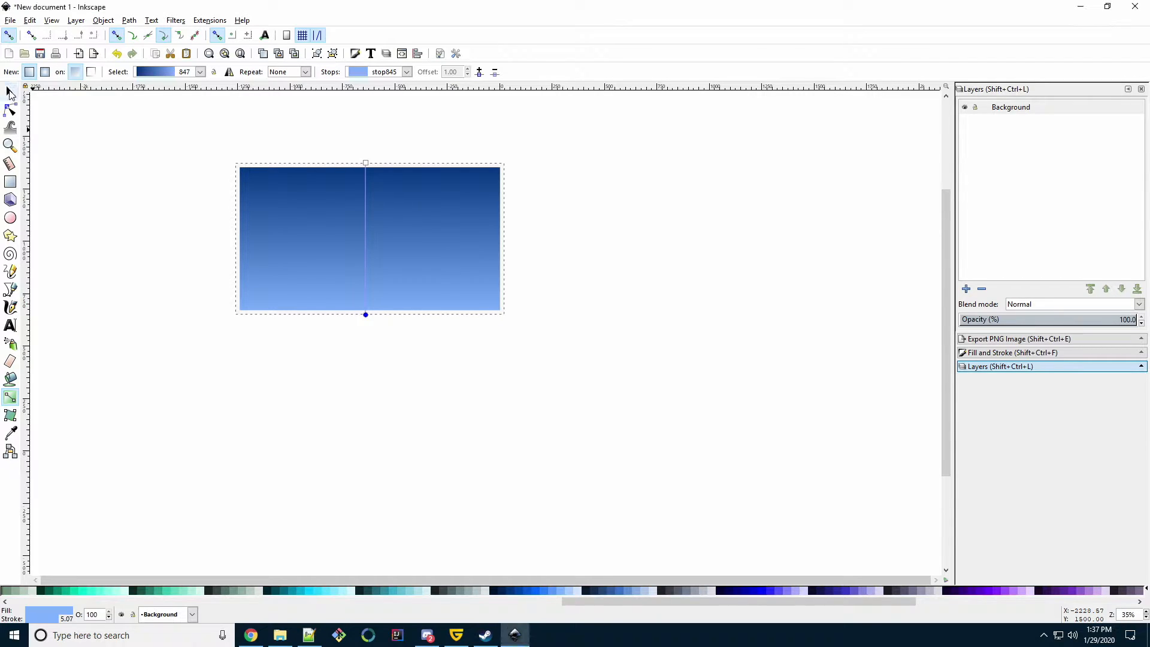
Remove the stroke paint from the gradient rectangle
click(9, 91)
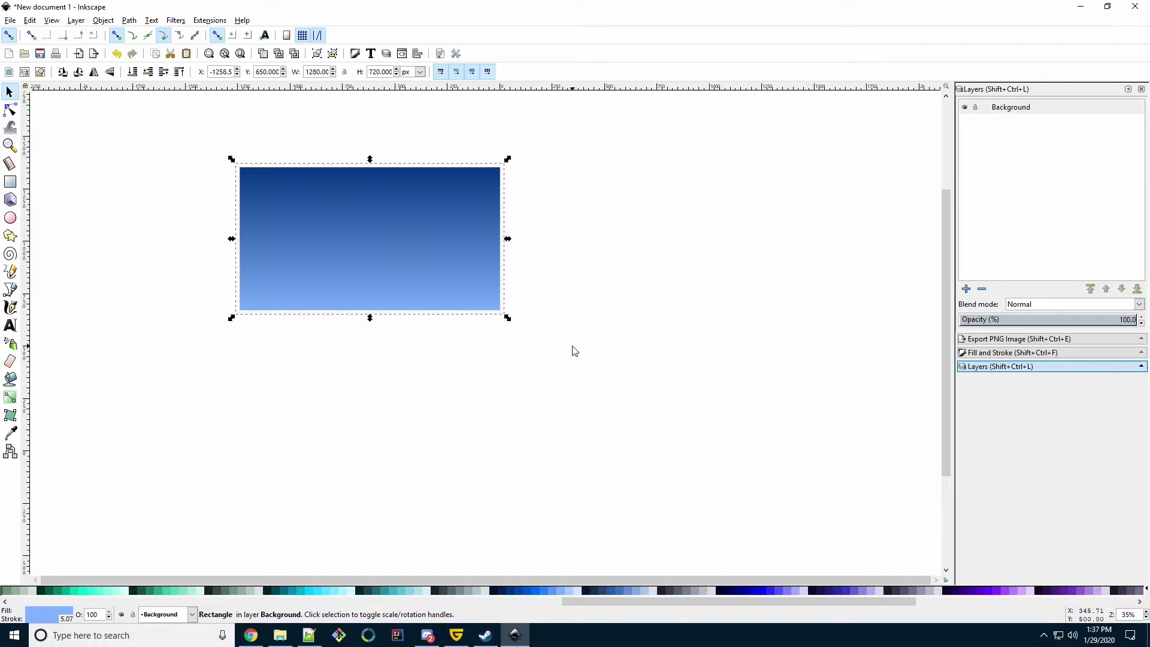
click(988, 354)
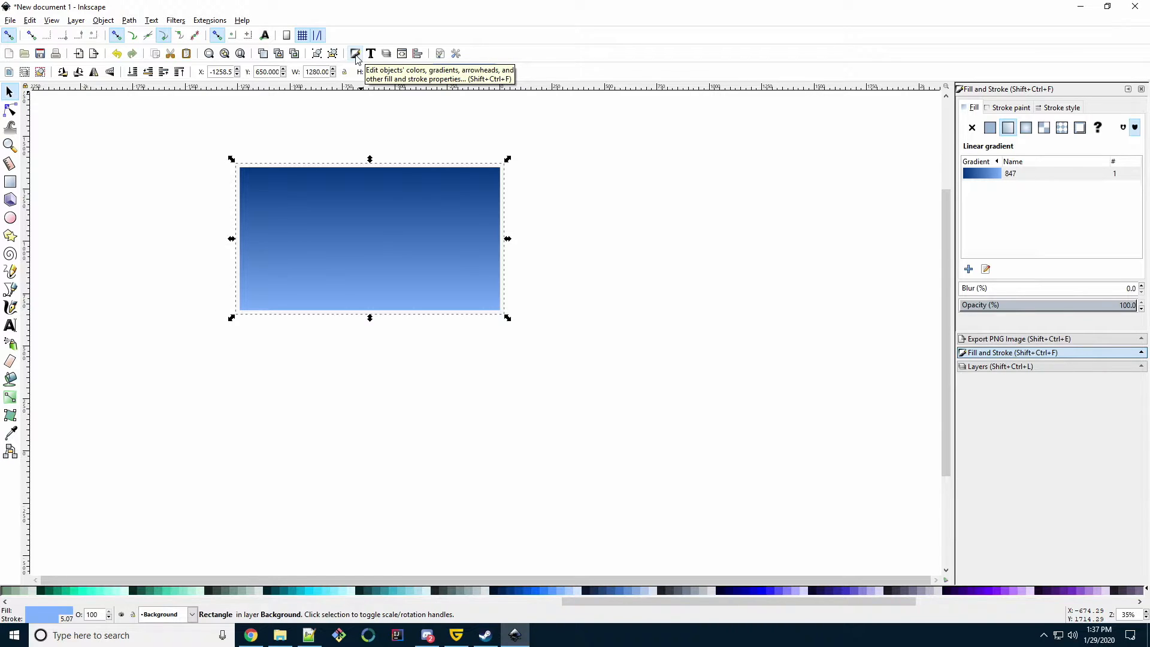
click(1009, 107)
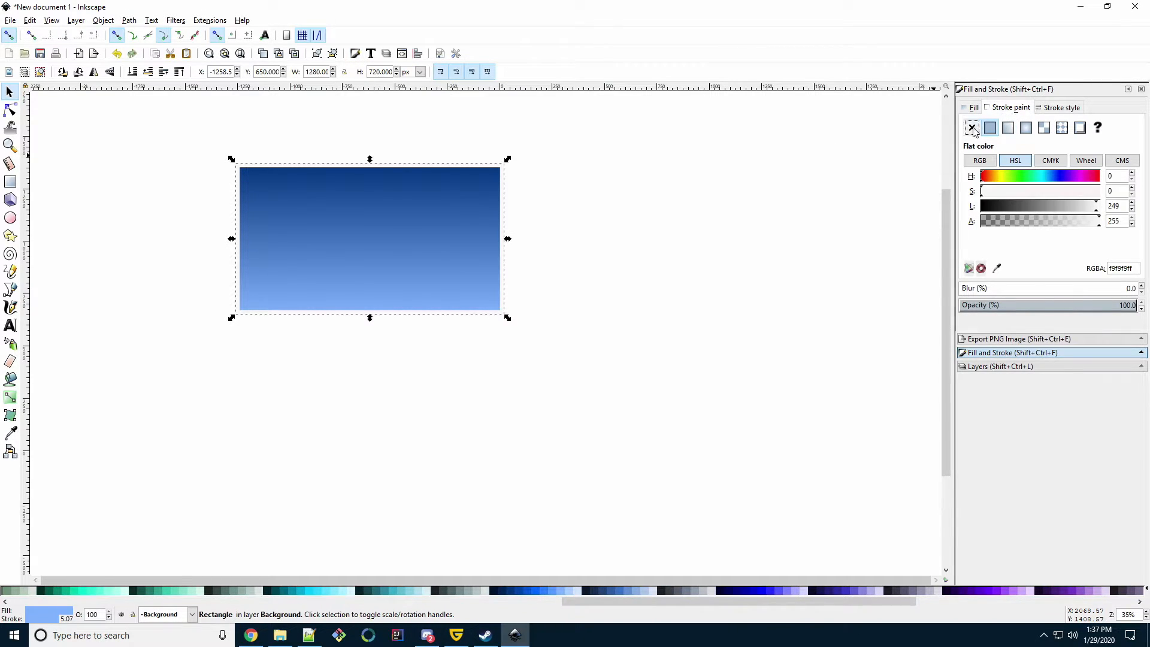
click(972, 129)
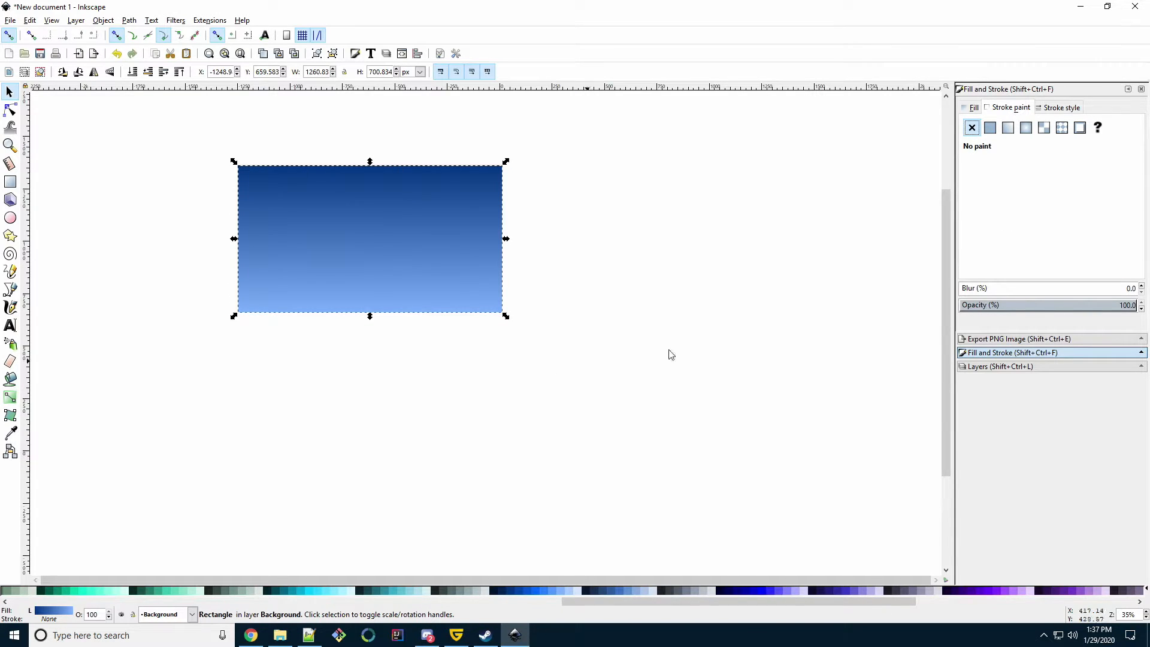
Lock the Background layer and add a layer named "Image" above it
click(1028, 367)
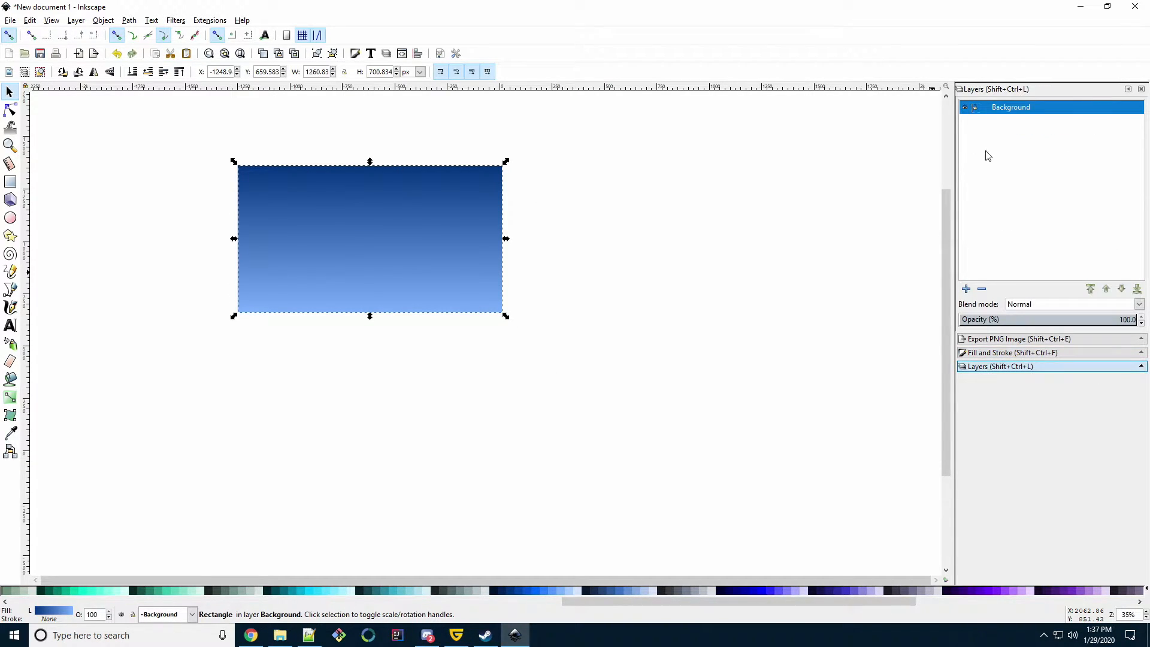
click(976, 109)
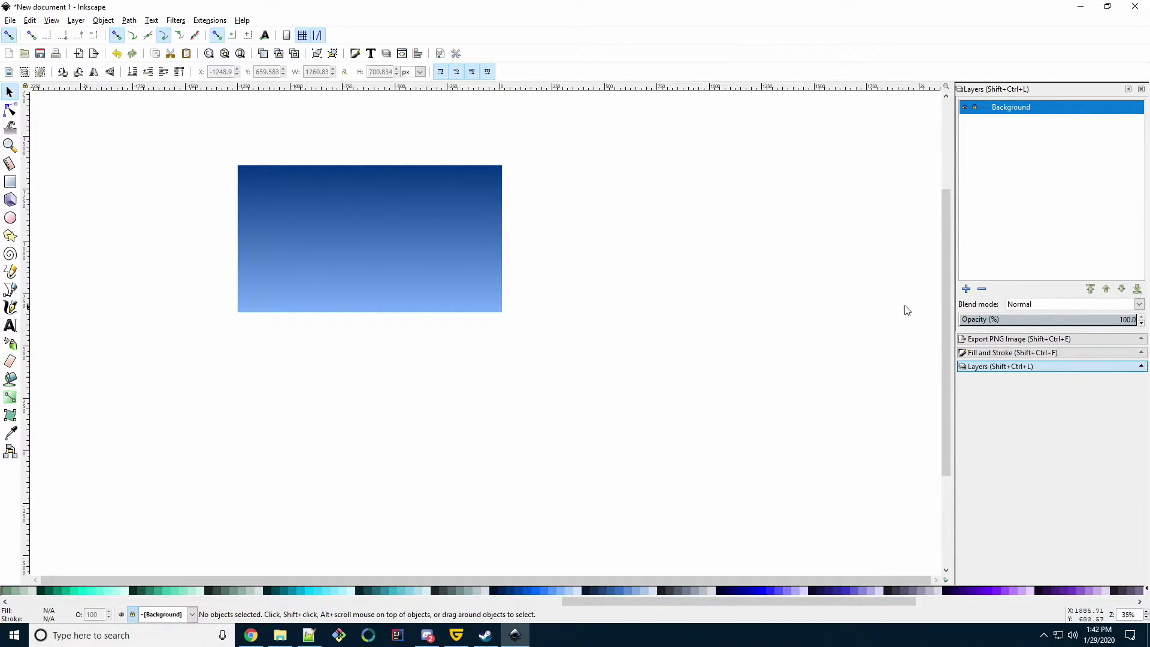
click(965, 290)
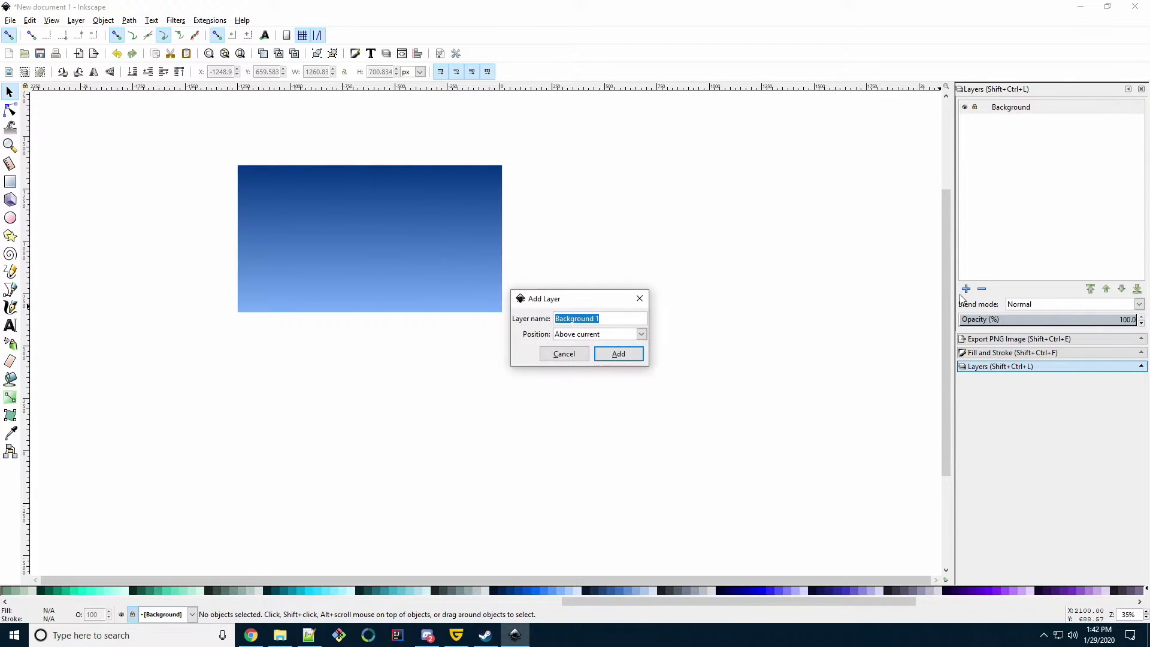
triple_click(597, 320)
text(Image)
key(Return)
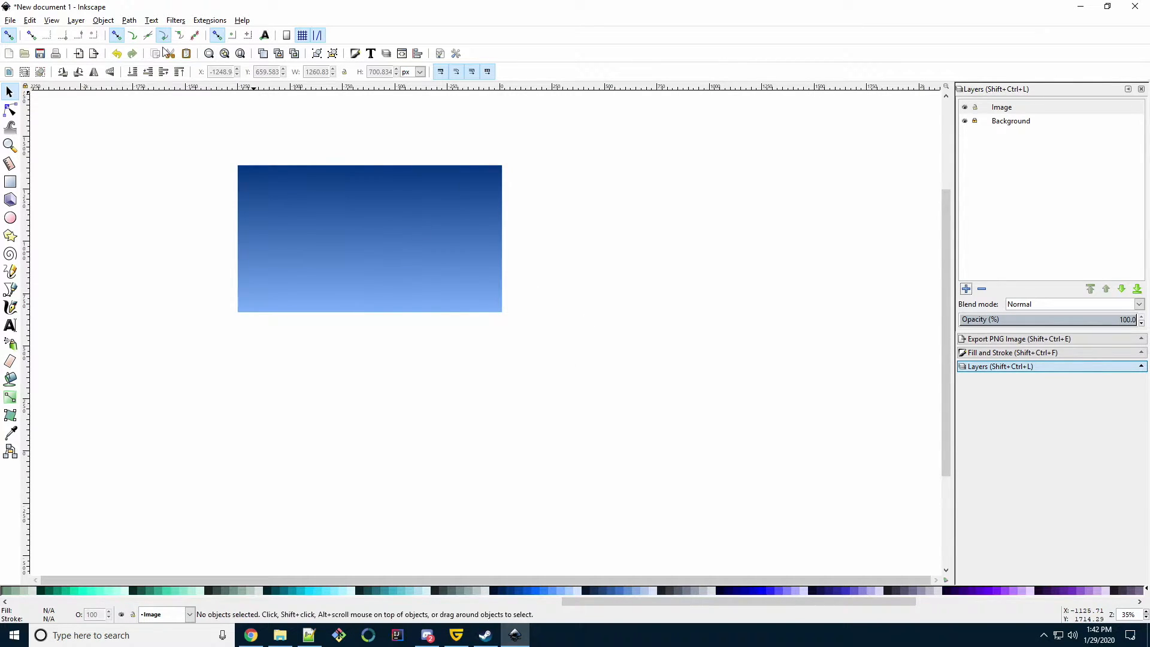
Open manny.jpg from the Desktop as an embedded image, with DPI from file and automatic rendering mode
click(13, 21)
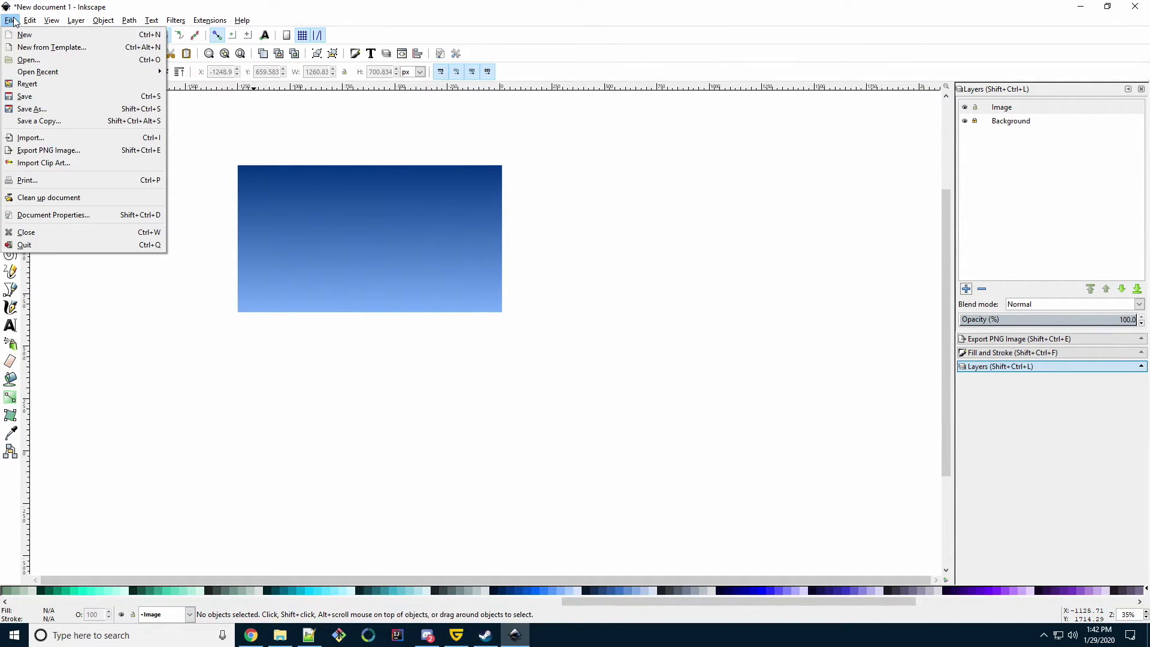
click(26, 61)
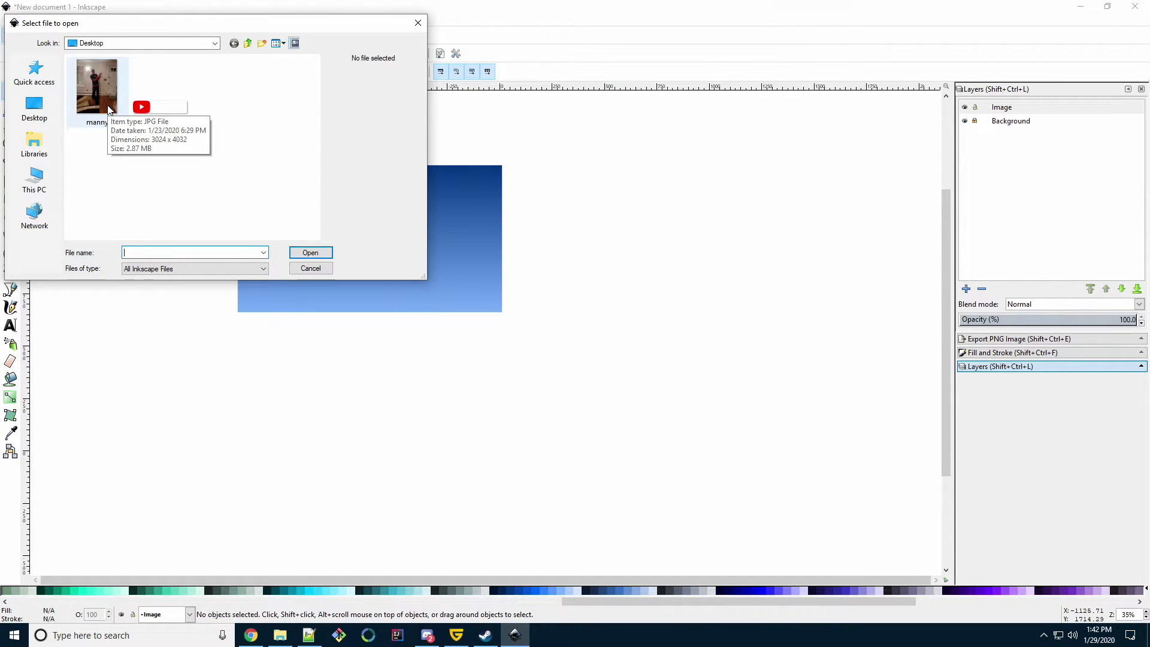
double_click(107, 106)
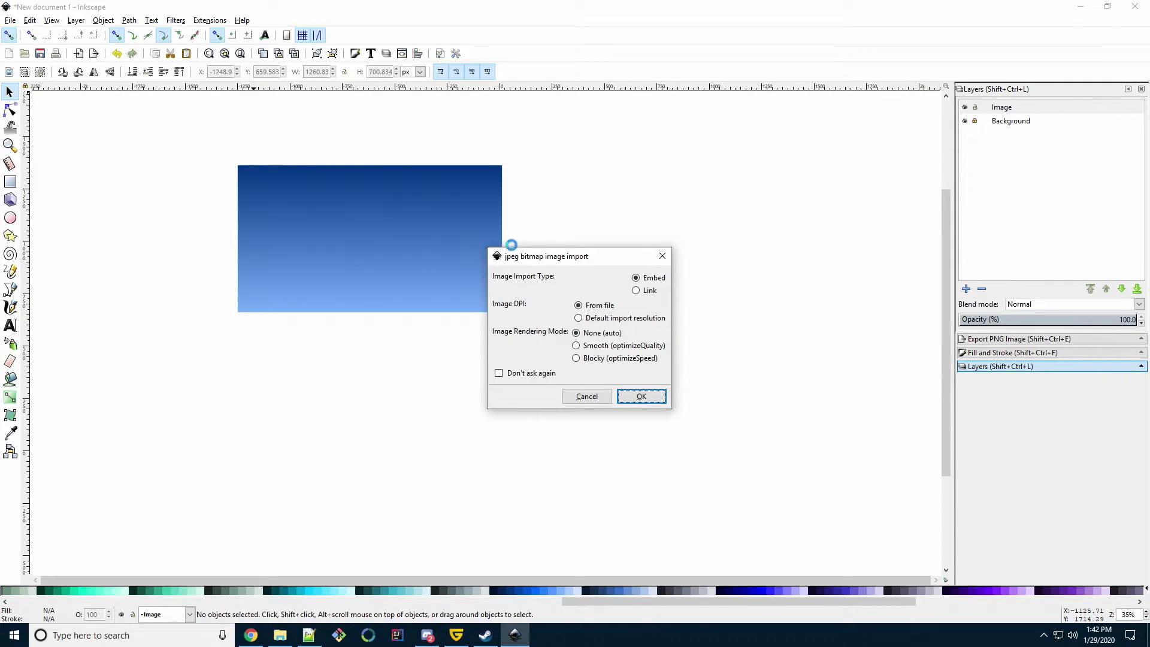
click(640, 395)
Copy the opened photo and paste it into the Image layer of the gradient document
click(93, 199)
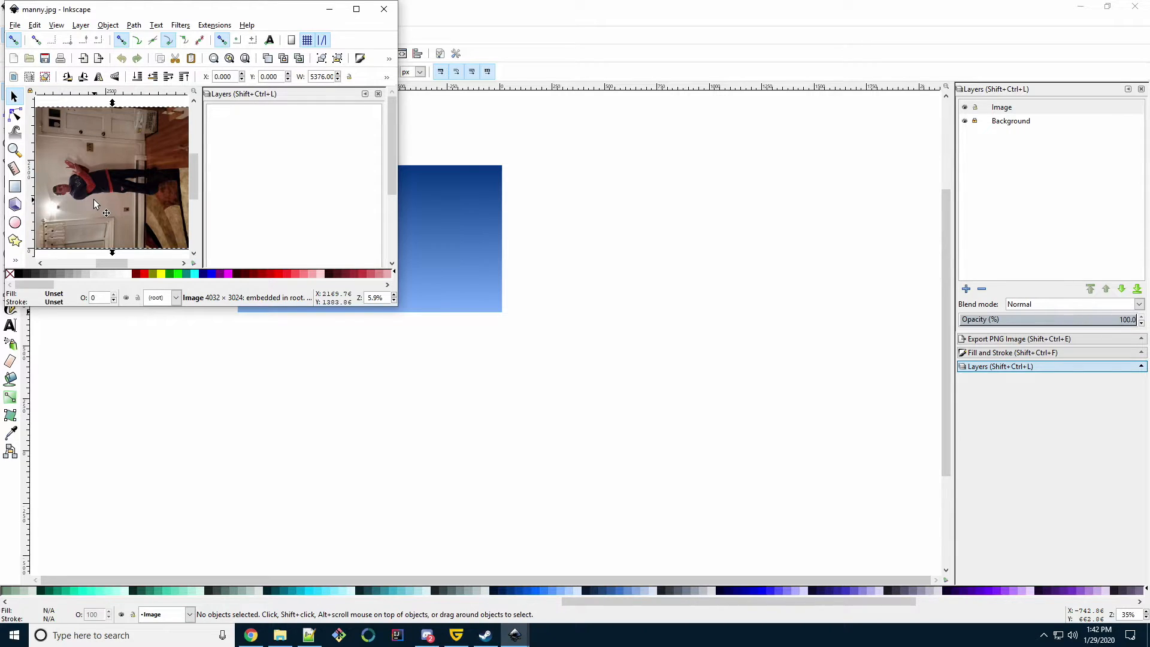
click(208, 422)
key(ctrl+v)
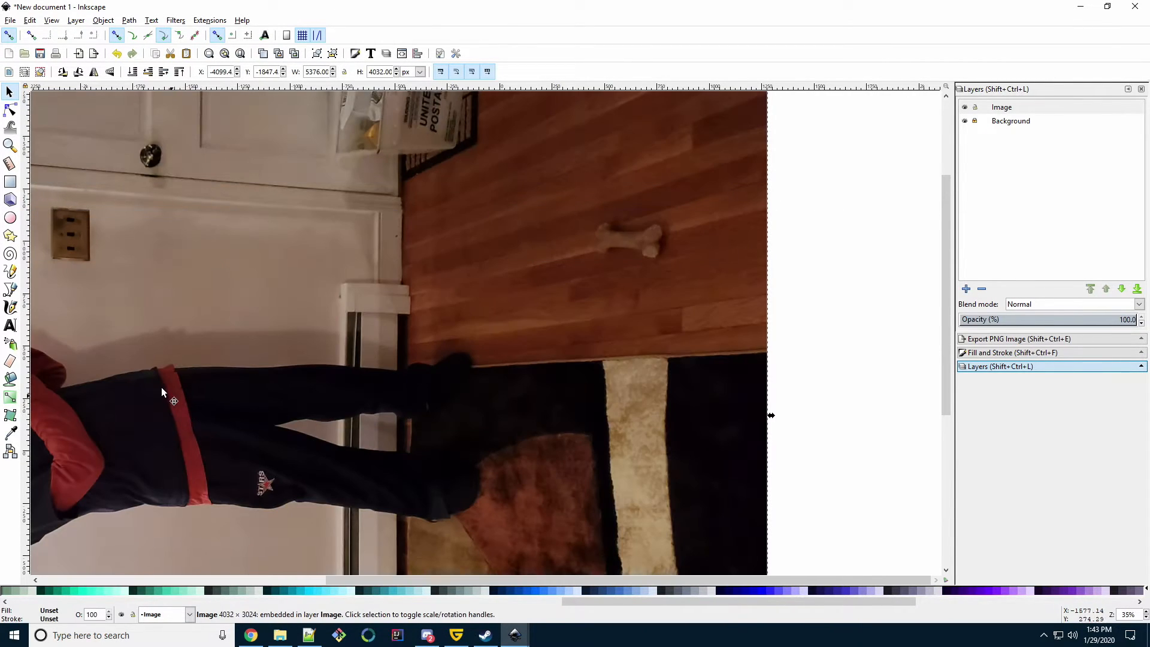
Rotate the pasted photo 90° clockwise so the man stands upright
scroll(339, 393, left, 5)
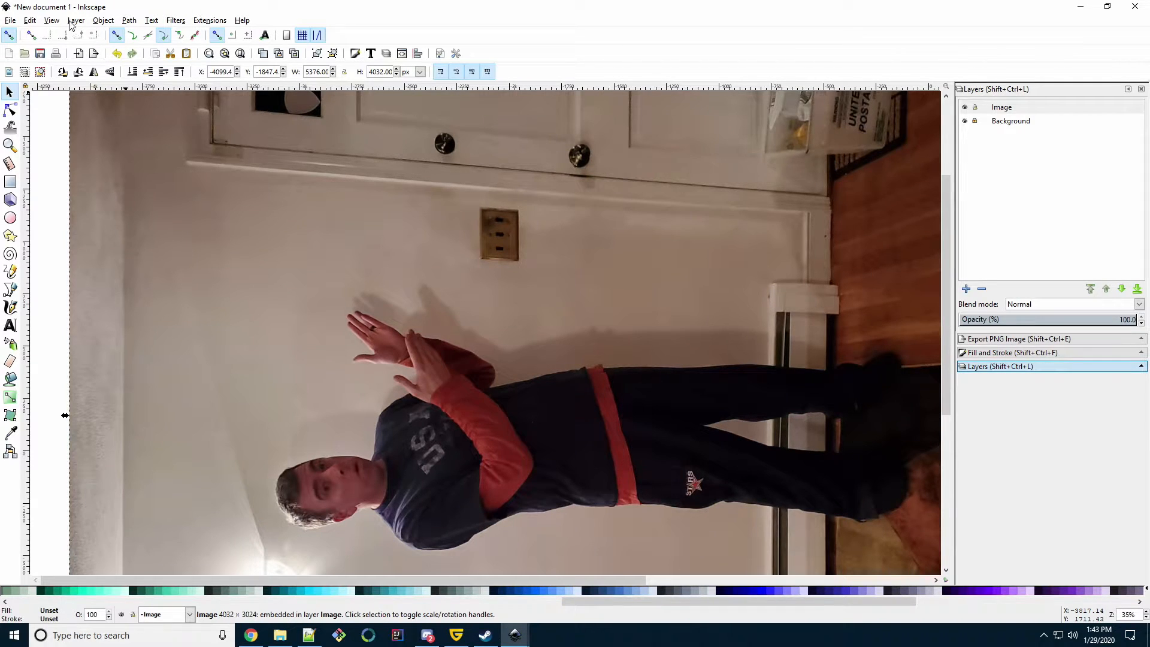
click(103, 21)
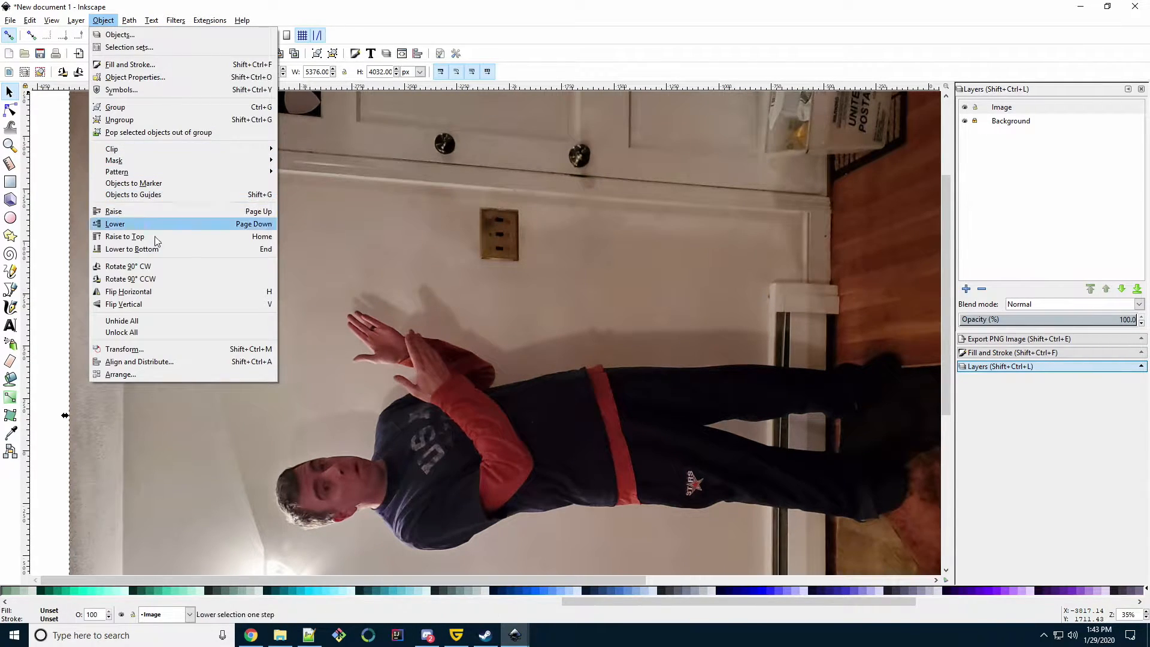
click(160, 266)
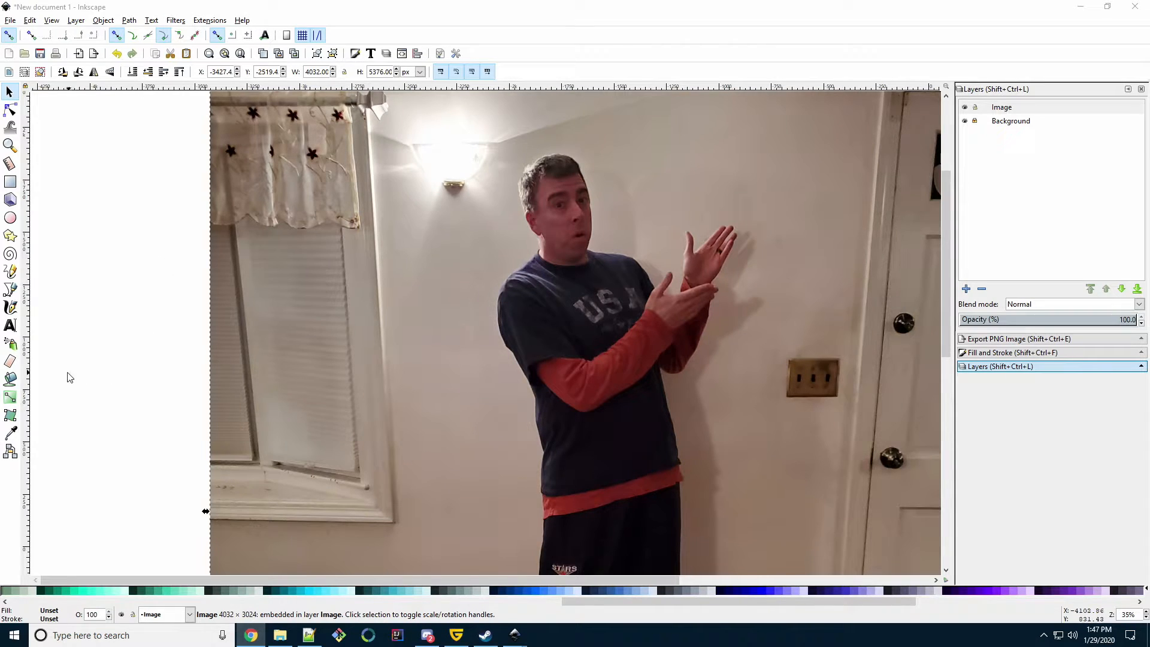
Draw a rough closed straight-segment outline around the man from head and hands down to the lower shirt with the Pen tool
click(10, 289)
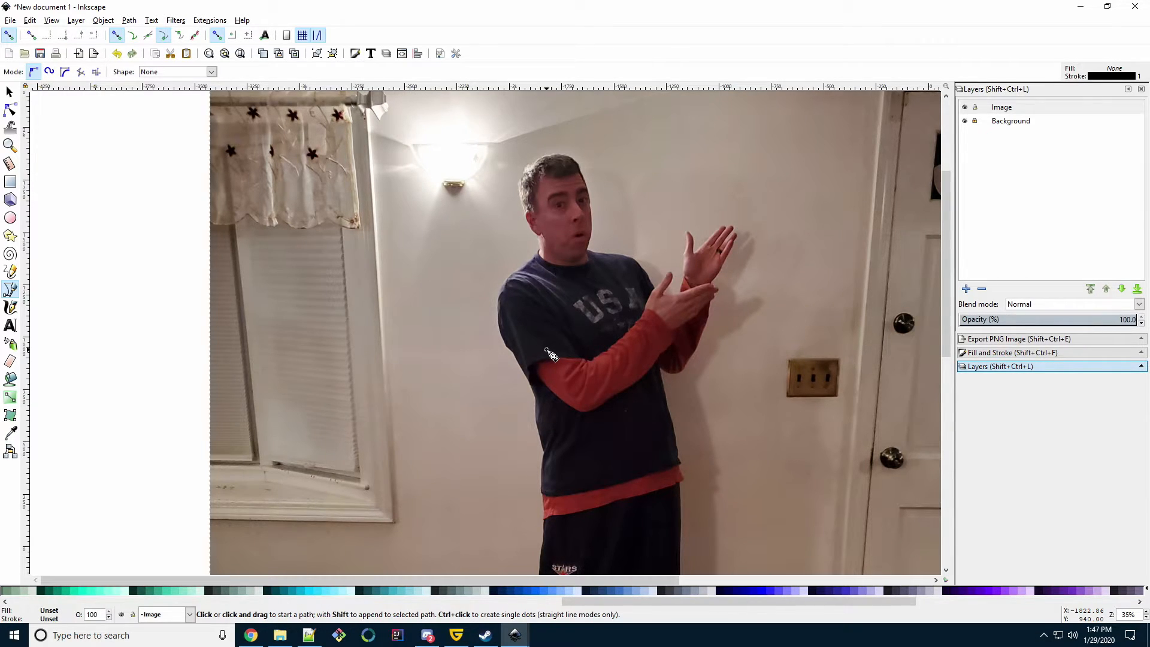
scroll(550, 354, up, 12)
scroll(550, 355, down, 15)
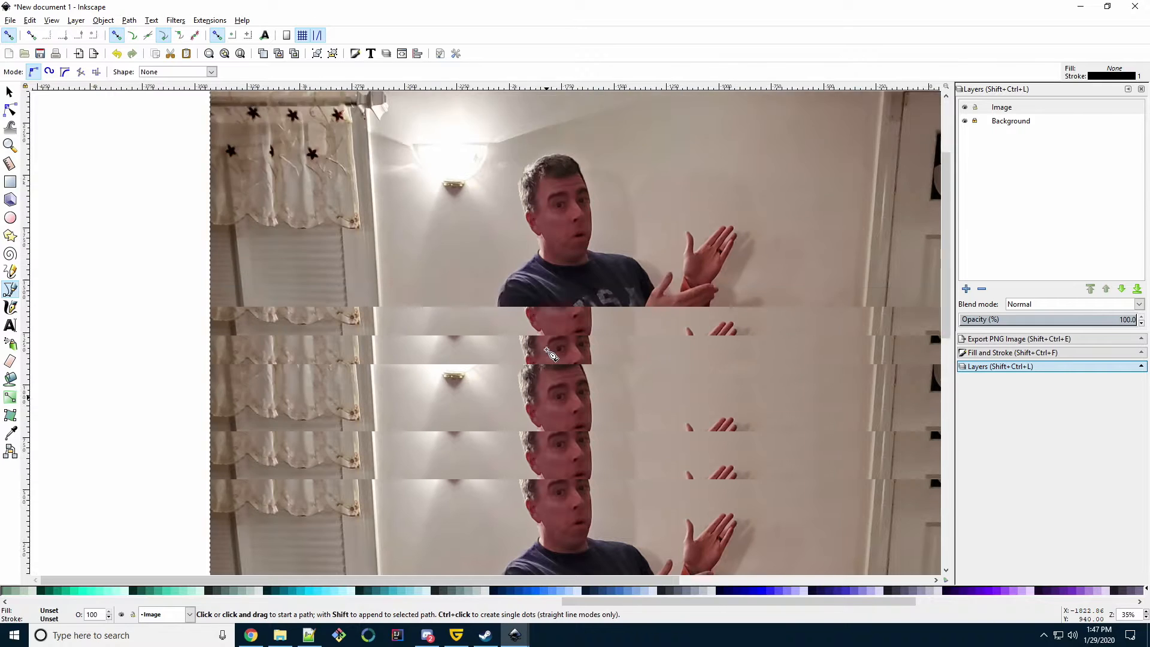
scroll(549, 354, up, 6)
scroll(549, 355, down, 4)
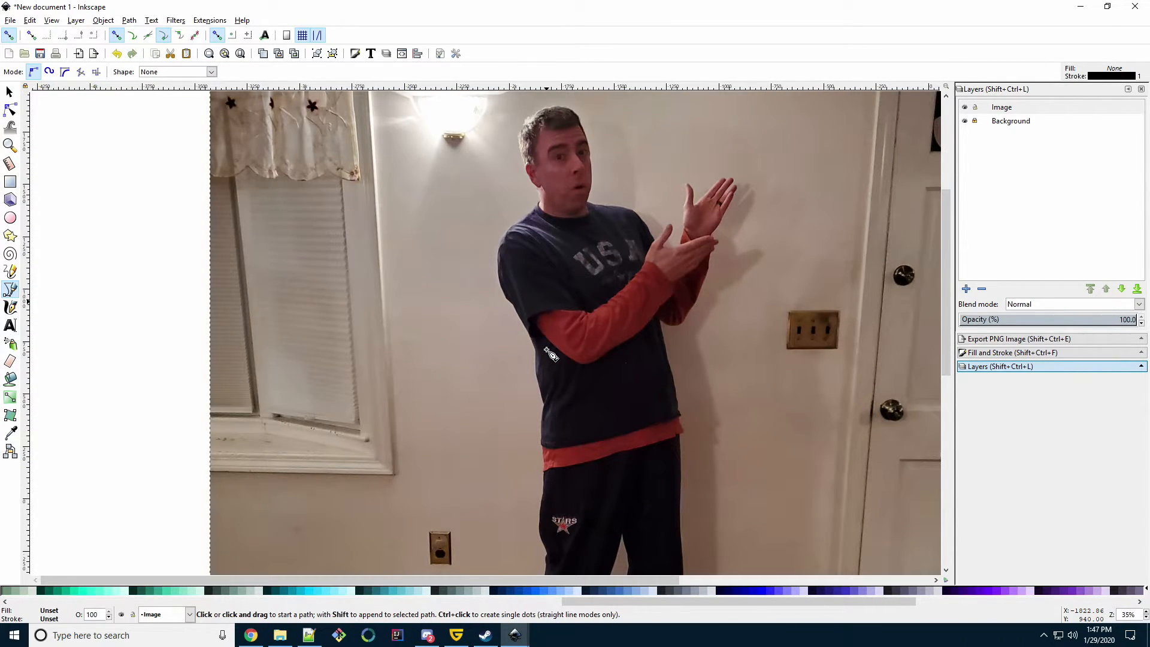
scroll(546, 350, left, 8)
scroll(546, 349, right, 12)
scroll(546, 350, left, 8)
scroll(546, 350, right, 2)
scroll(546, 350, up, 4)
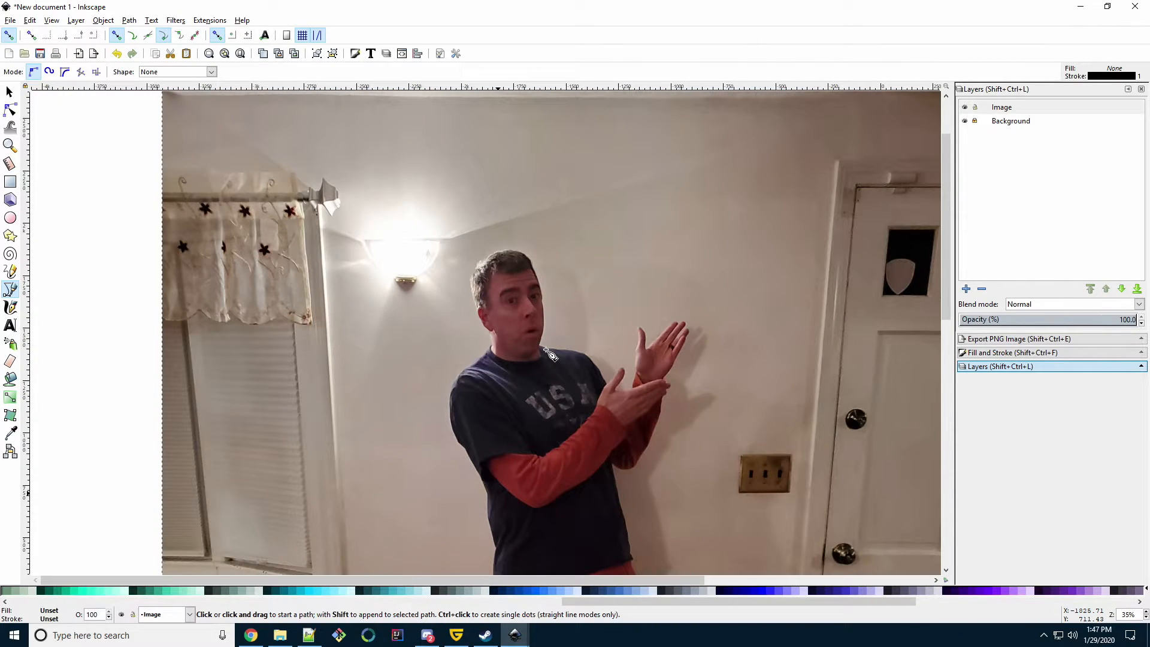
ctrl+scroll(550, 355, up, 2)
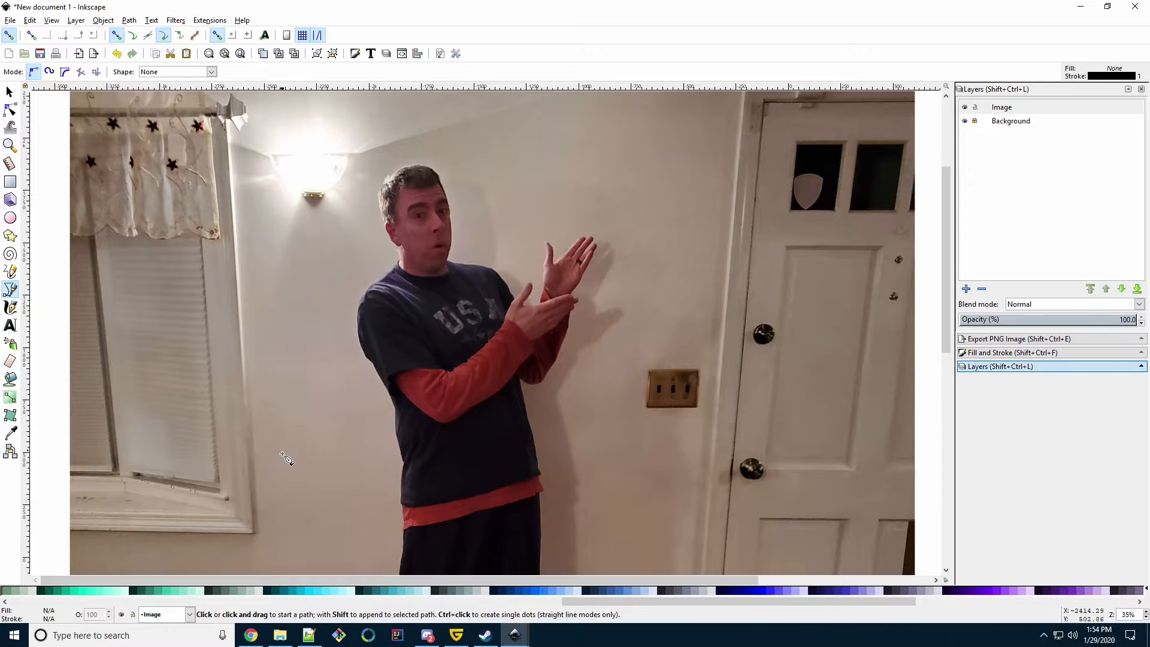
click(550, 462)
click(392, 472)
click(387, 417)
click(349, 300)
click(390, 259)
click(364, 190)
click(401, 154)
click(464, 168)
click(461, 257)
click(527, 271)
click(542, 226)
click(607, 231)
click(538, 397)
click(550, 461)
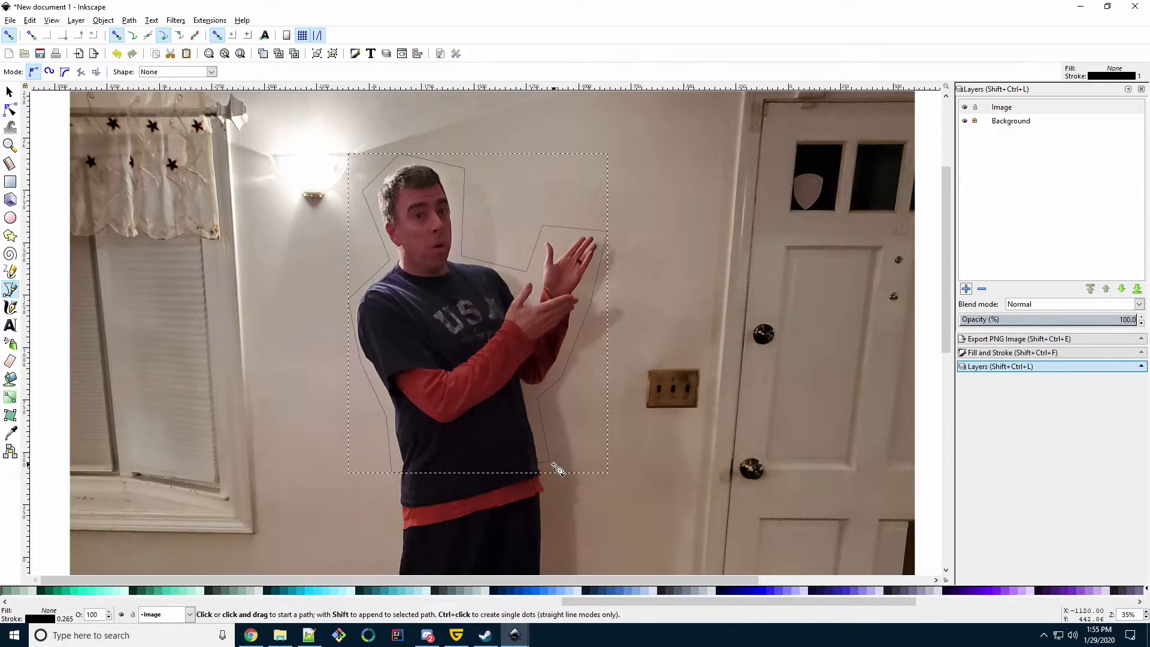
Give the rough outline a flat white fill (RGBA ffffffff) so it covers the man
click(10, 110)
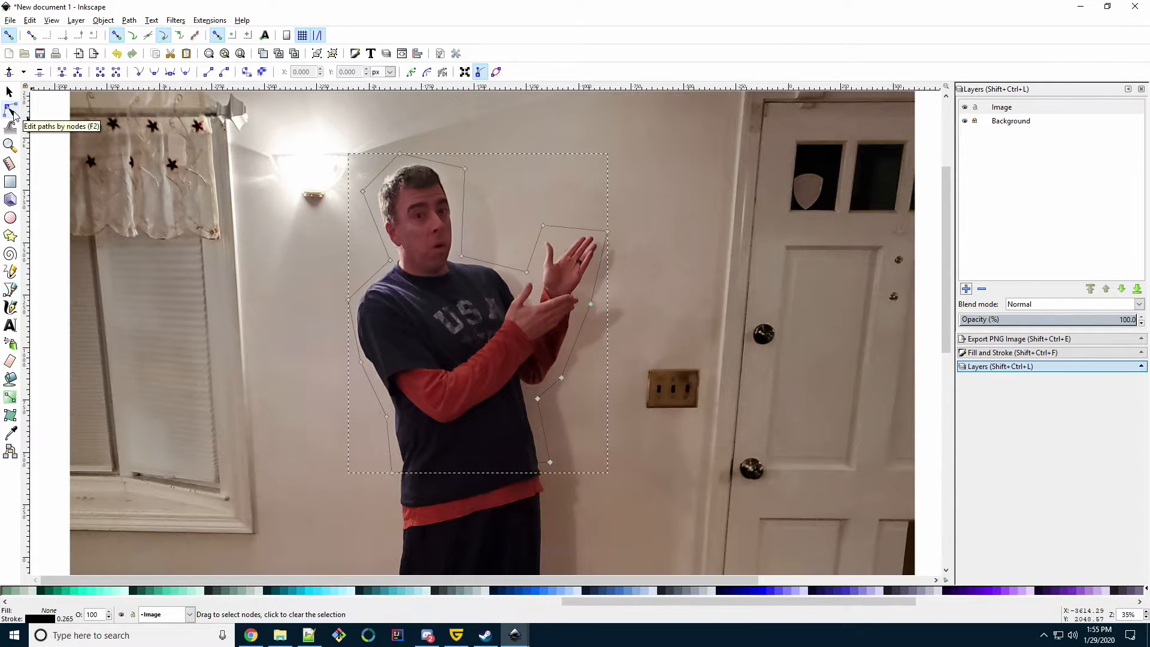
click(987, 354)
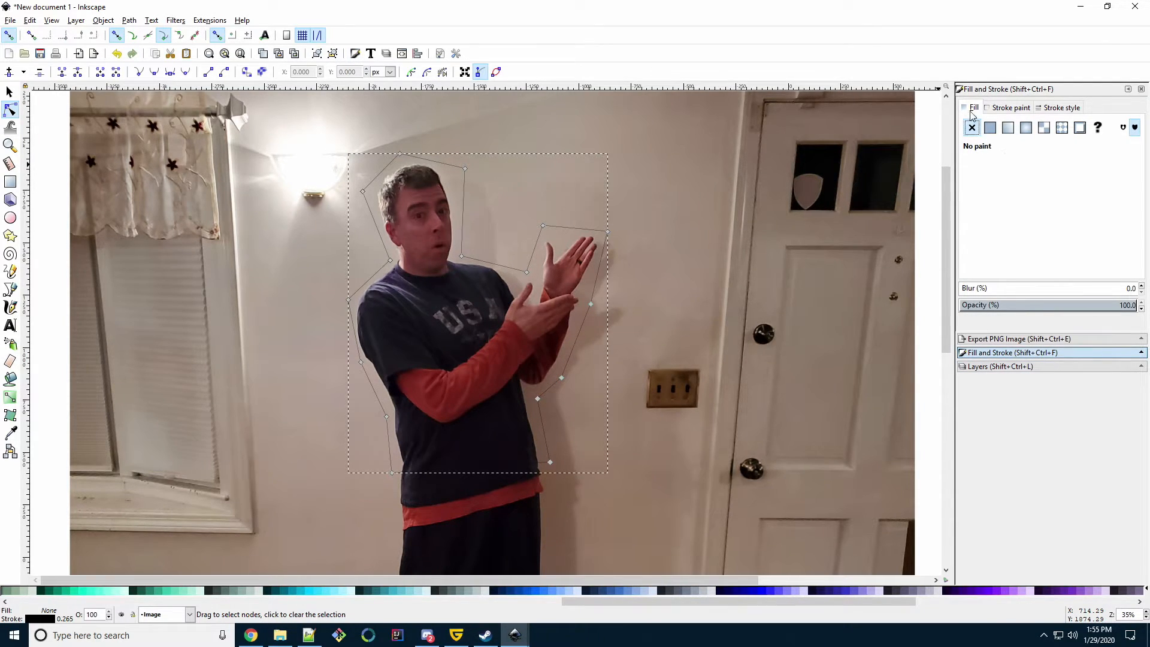
click(988, 128)
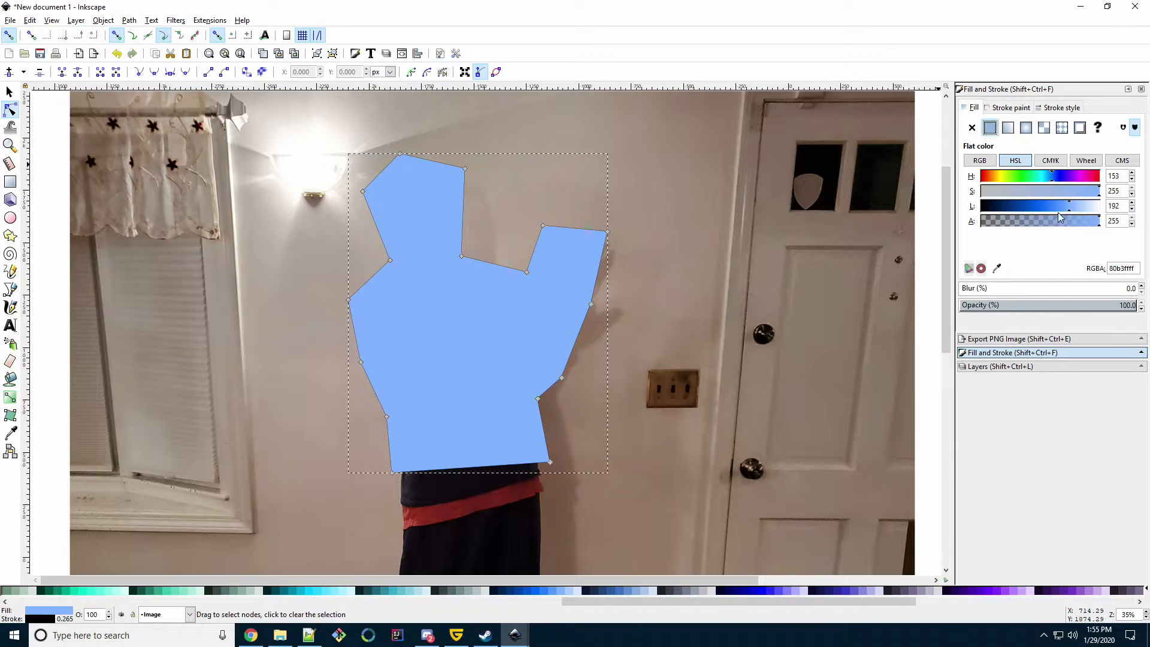
click(1091, 210)
drag(1093, 215, 1101, 213)
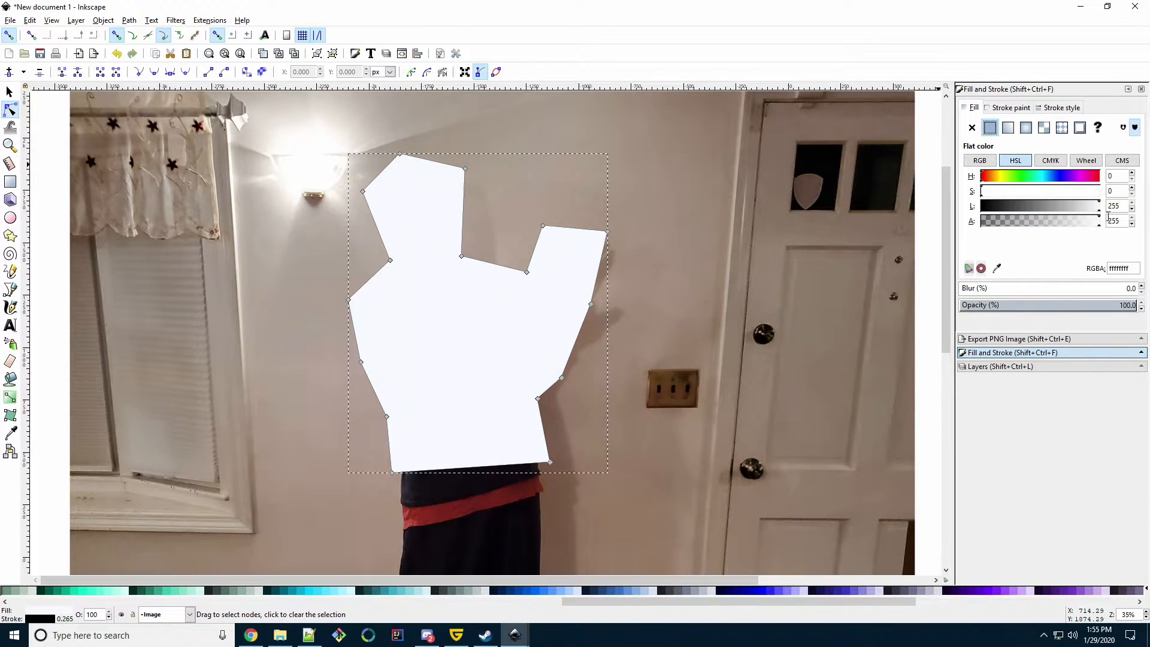
click(1018, 163)
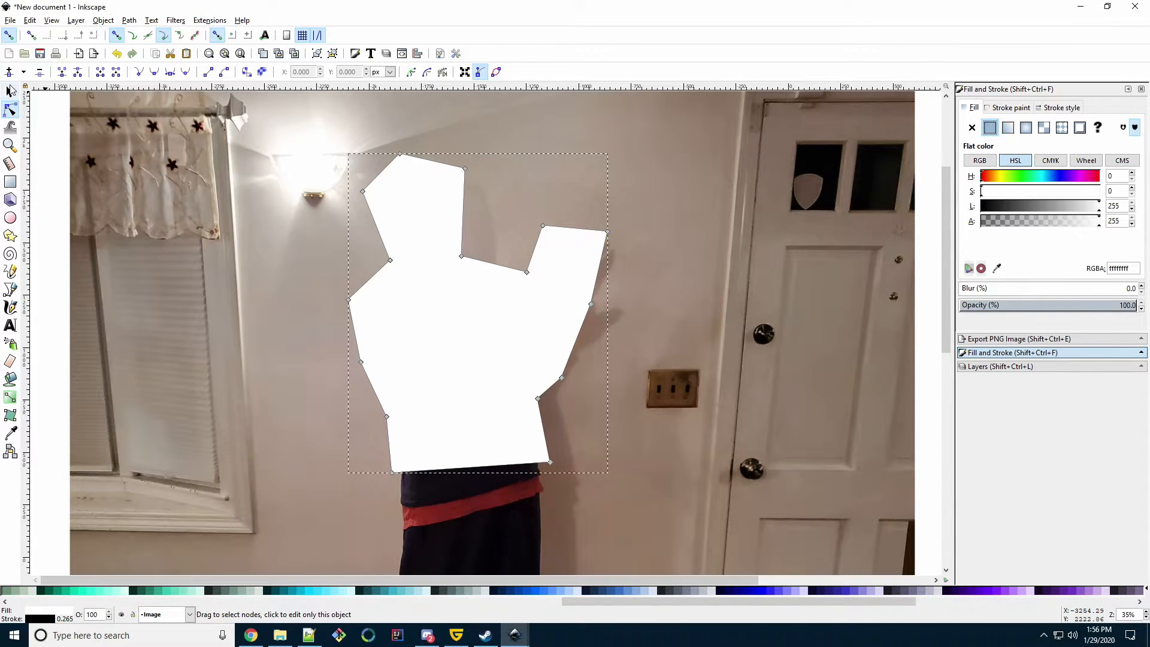
Select both the white shape and the photo and clip the photo to the shape
click(10, 91)
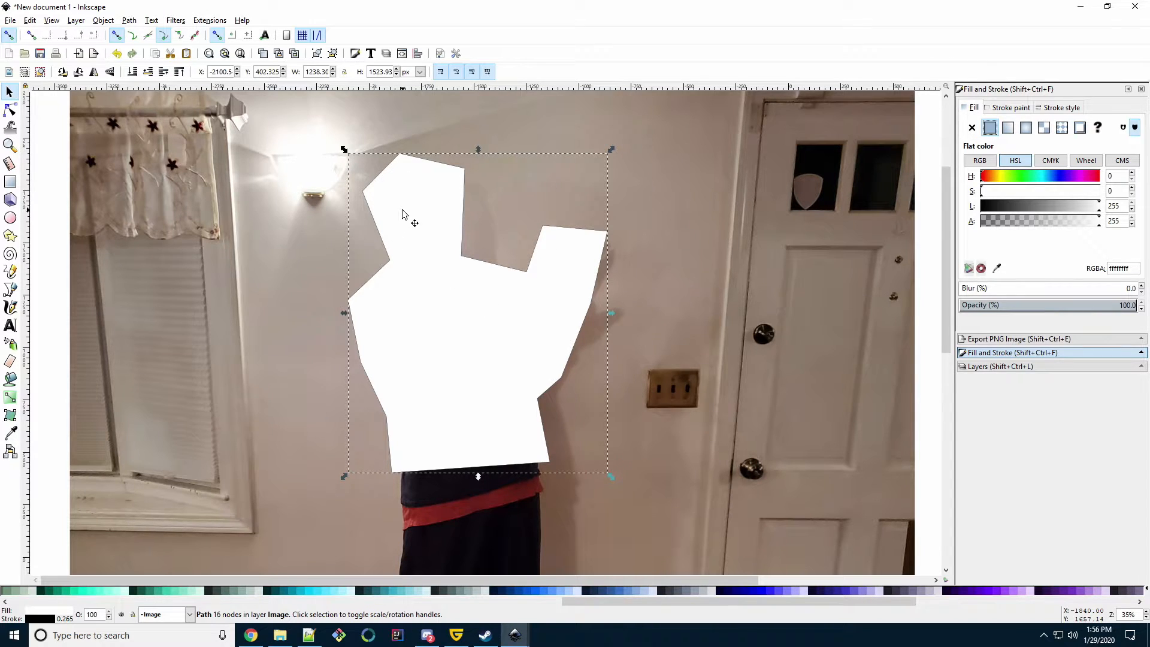
shift+click(275, 226)
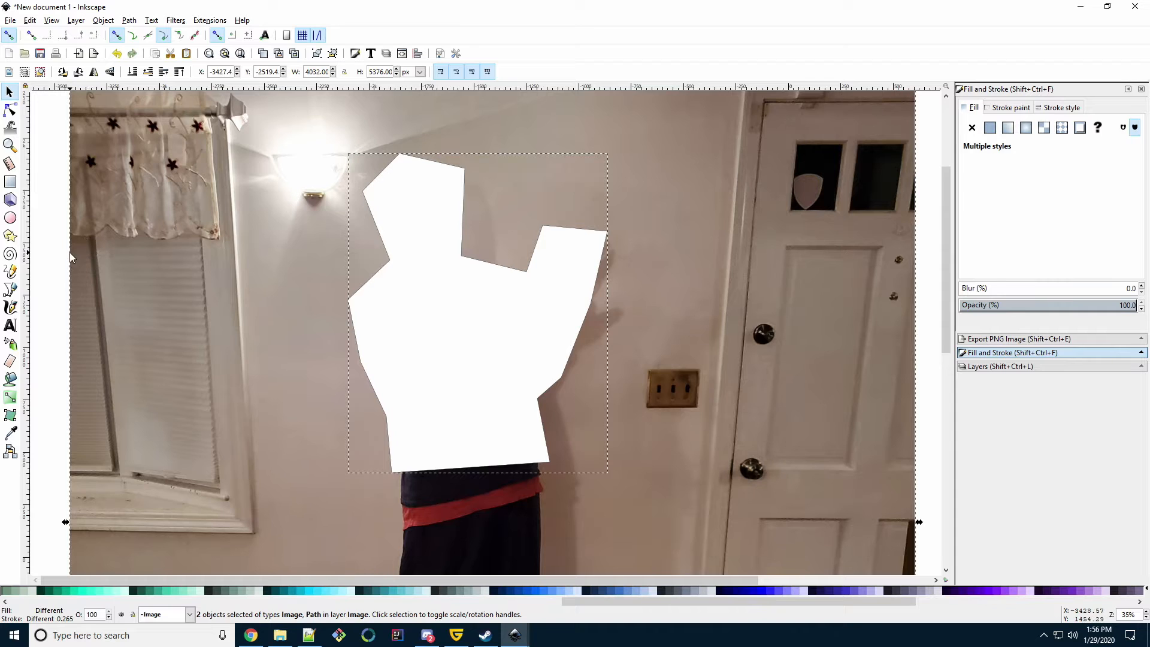
click(107, 22)
mouse_move(146, 149)
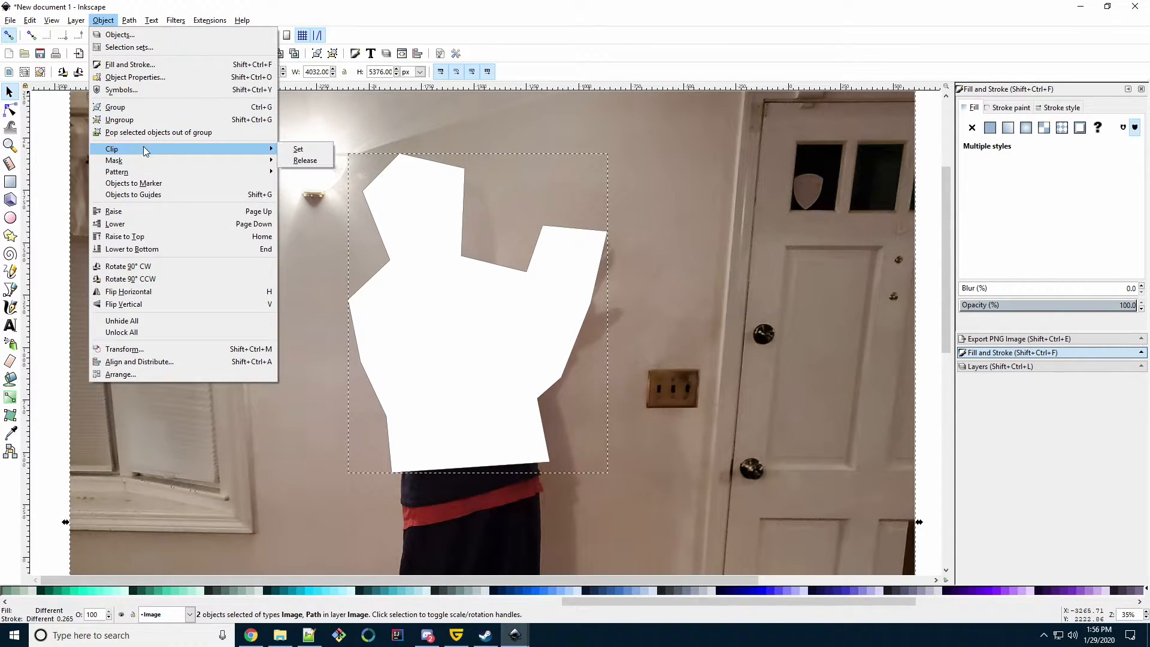
click(286, 151)
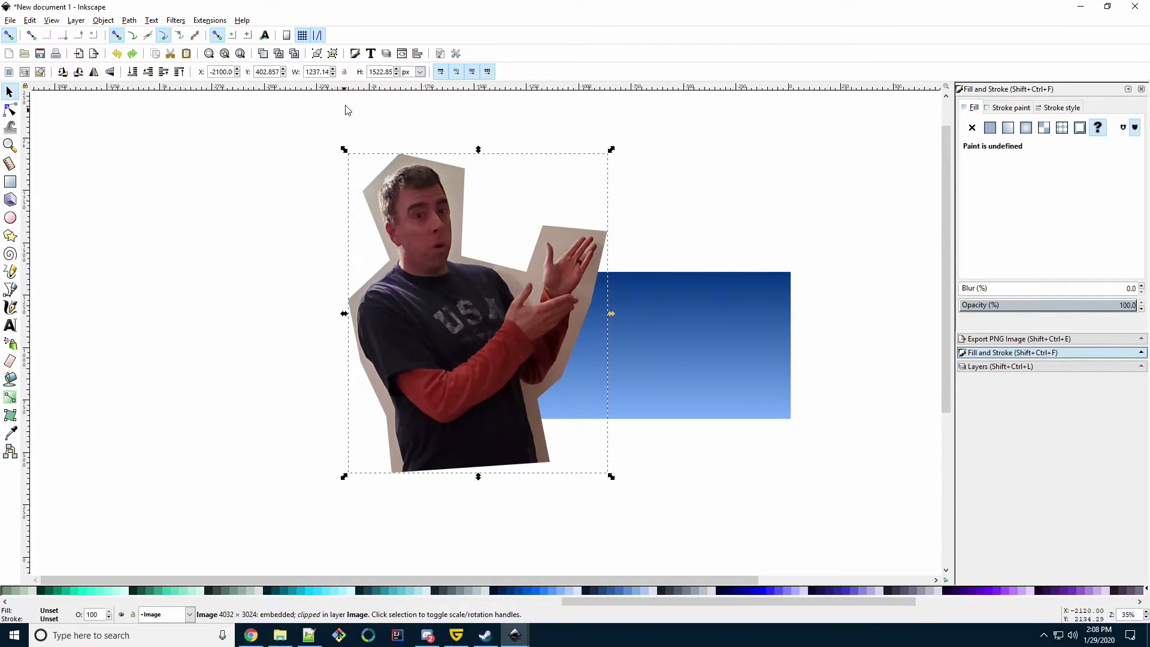
Scale the clipped photo down with locked proportions and fit it inside the left part of the gradient background
click(345, 72)
drag(611, 151, 503, 305)
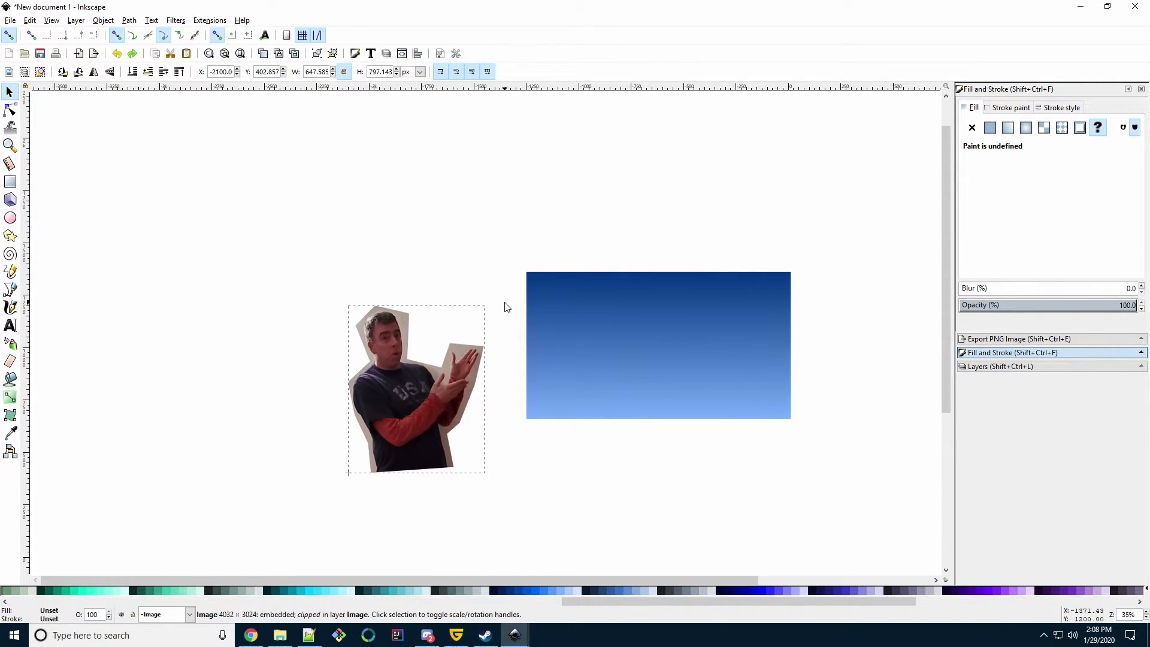
drag(418, 393, 591, 337)
drag(658, 248, 635, 277)
drag(565, 343, 577, 338)
drag(647, 274, 641, 279)
drag(578, 353, 582, 341)
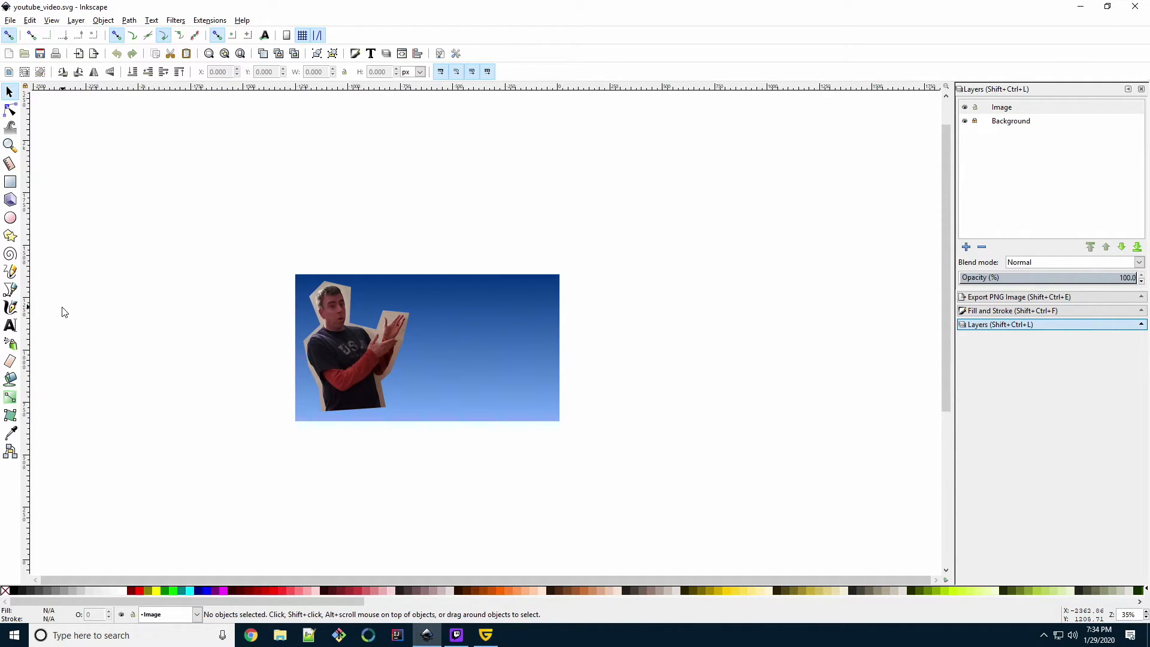
Start a tight Pen path at the shoulder near the hands and trace along the shirt and around the lower hand's thumb
click(11, 289)
scroll(383, 364, up, 5)
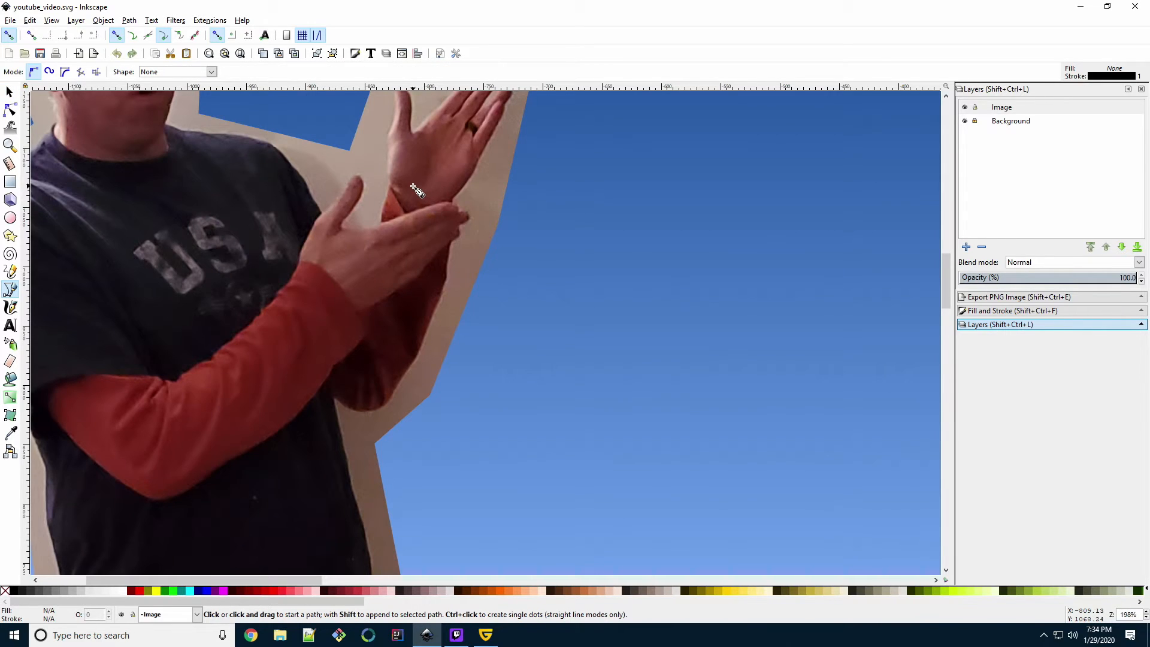
scroll(418, 191, up, 4)
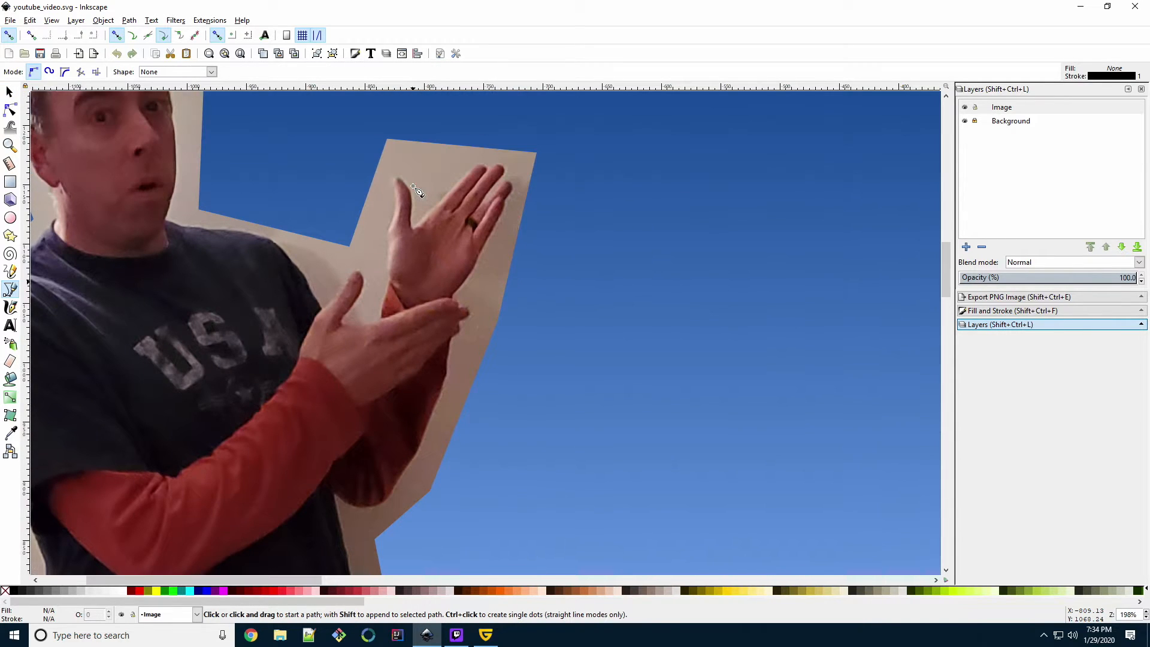
click(292, 263)
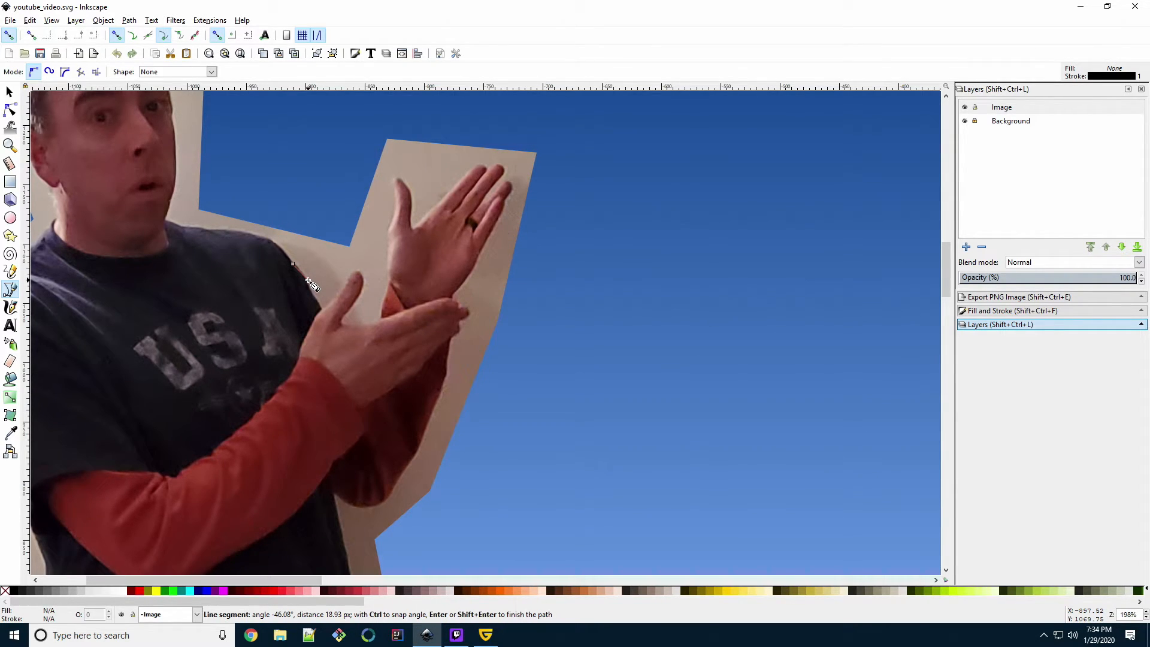
click(307, 280)
click(314, 296)
click(323, 308)
click(337, 298)
click(351, 273)
click(358, 270)
click(364, 279)
click(363, 290)
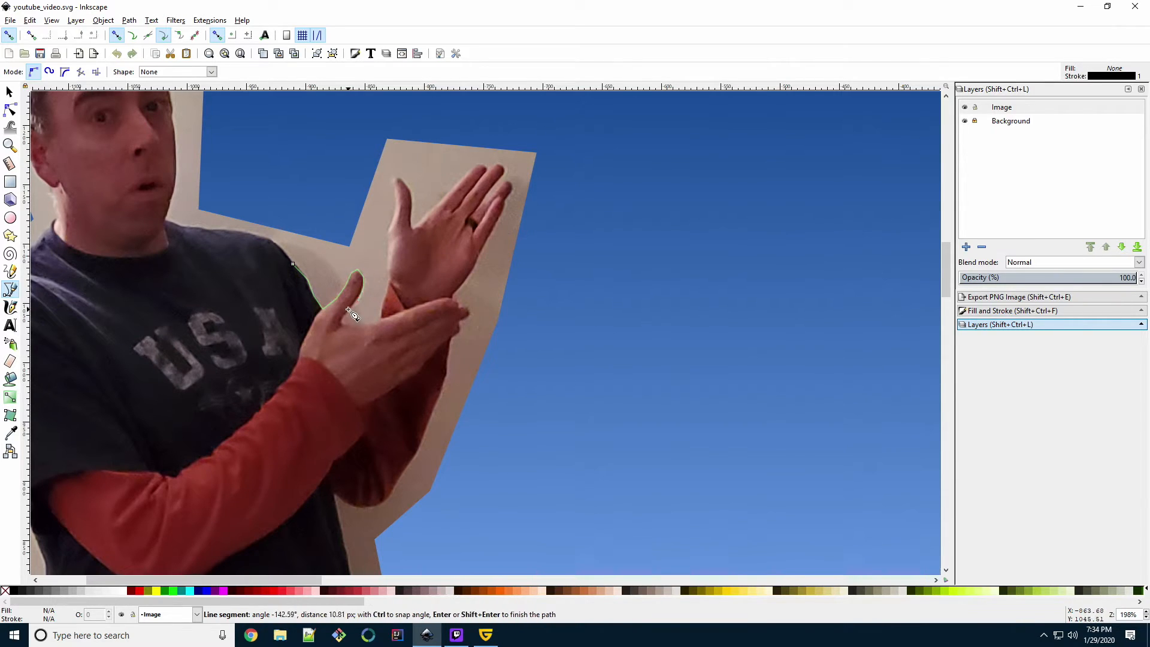
click(377, 321)
Continue the path closely around the raised hand, following its thumb, fingers and outer edge down to the wrist
click(387, 292)
click(390, 264)
click(391, 236)
click(392, 210)
click(397, 178)
click(405, 190)
click(410, 212)
click(412, 230)
click(435, 205)
click(467, 173)
click(484, 163)
click(489, 169)
click(497, 163)
click(506, 171)
click(503, 178)
click(490, 189)
click(478, 209)
click(508, 181)
click(512, 185)
click(512, 192)
click(505, 201)
drag(480, 248, 480, 255)
click(470, 278)
click(452, 296)
Trace the path around the lower hand's fingertips and along the far red sleeve to the elbow
click(459, 302)
click(460, 307)
click(467, 310)
click(469, 314)
click(467, 318)
click(460, 322)
click(459, 333)
click(451, 339)
click(451, 348)
click(445, 364)
click(445, 384)
click(432, 415)
click(421, 443)
click(411, 463)
click(396, 482)
click(374, 508)
click(358, 508)
click(333, 495)
Extend the path down the front side of the shirt and across the bottom edge of the cutout
click(347, 562)
scroll(347, 560, down, 8)
click(369, 462)
click(374, 496)
click(63, 516)
Trace the path up the man's back, along the short sleeve and over the shoulder to the neck
scroll(62, 509, left, 4)
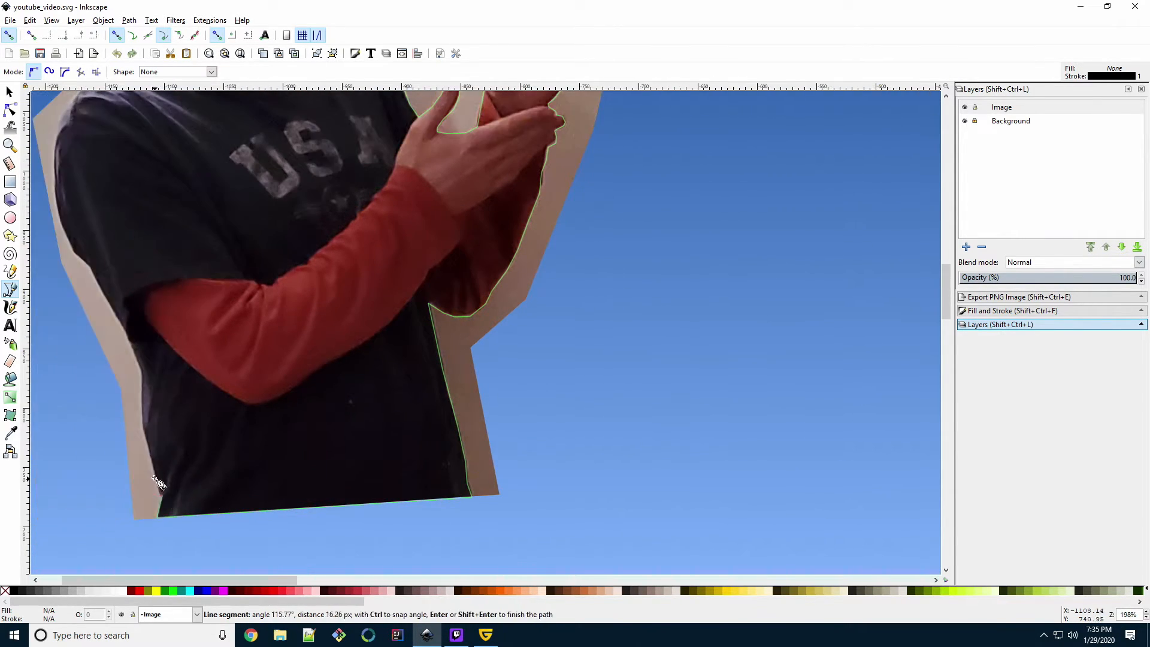
click(143, 426)
click(142, 369)
click(126, 332)
click(90, 265)
click(74, 250)
click(64, 234)
scroll(59, 214, up, 6)
click(53, 334)
click(53, 293)
click(70, 248)
click(85, 229)
click(118, 204)
click(143, 185)
click(151, 167)
Trace the path around the man's head, following the ear, hair, forehead and face down to the chin
scroll(155, 146, up, 6)
click(150, 283)
click(136, 271)
click(117, 244)
click(115, 226)
click(105, 191)
click(103, 164)
click(111, 147)
click(122, 119)
click(139, 118)
click(158, 102)
click(194, 95)
click(218, 101)
click(240, 116)
click(246, 134)
click(267, 194)
click(268, 214)
click(271, 243)
click(271, 271)
click(267, 295)
Follow the neck and shoulder back to the starting point and close the traced outline
click(261, 316)
click(287, 325)
click(326, 326)
click(358, 332)
click(372, 338)
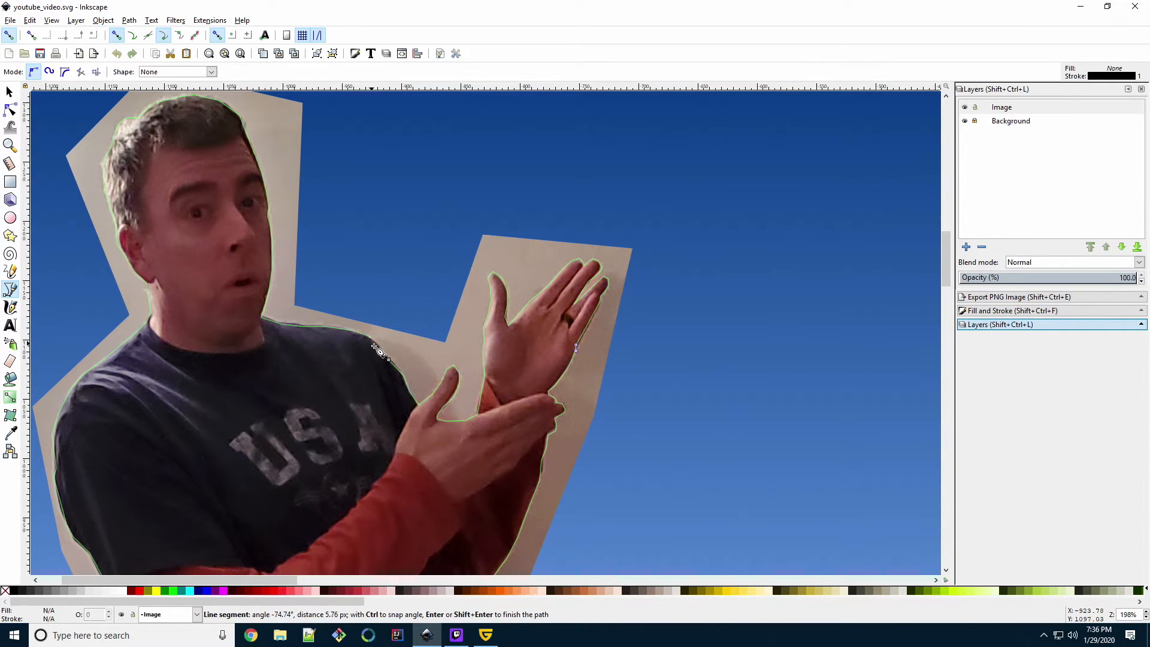
click(389, 358)
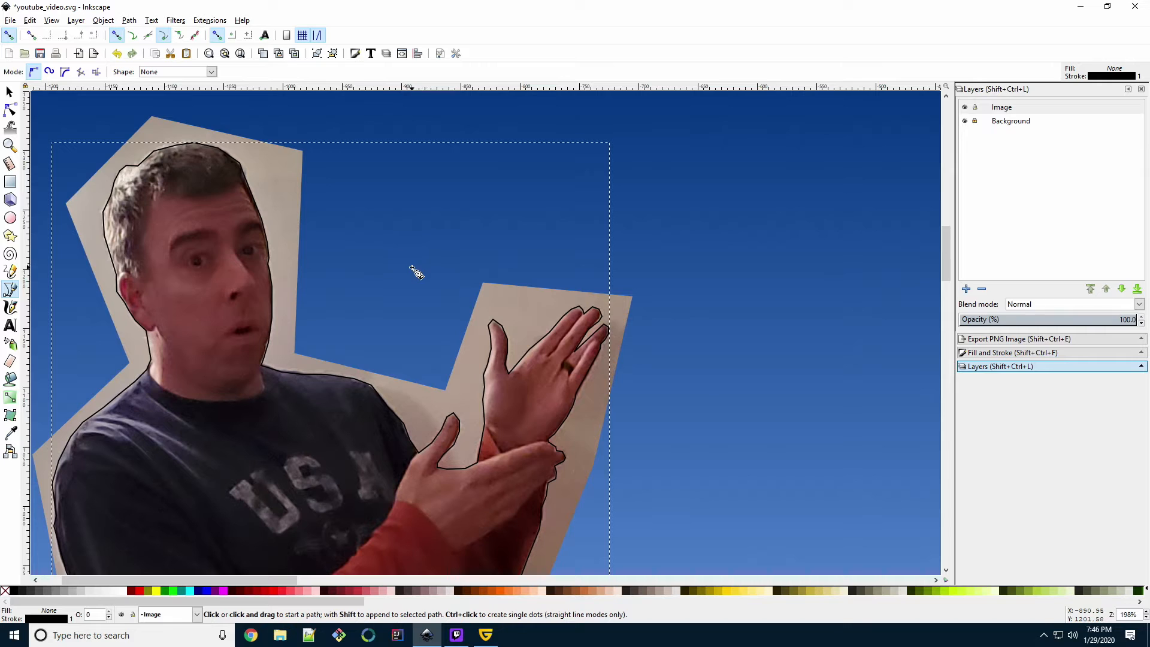
Edit the traced outline by nodes and delete a surplus node at the raised hand's thumb tip
key(n)
click(442, 352)
scroll(494, 353, up, 1)
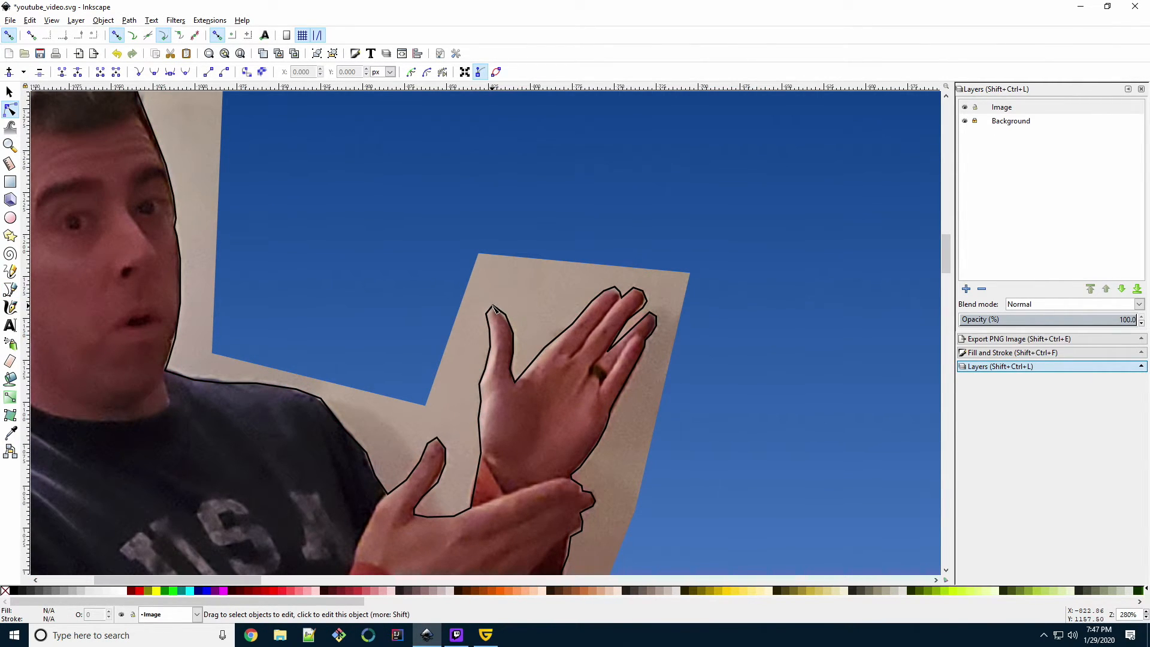
click(493, 308)
click(493, 307)
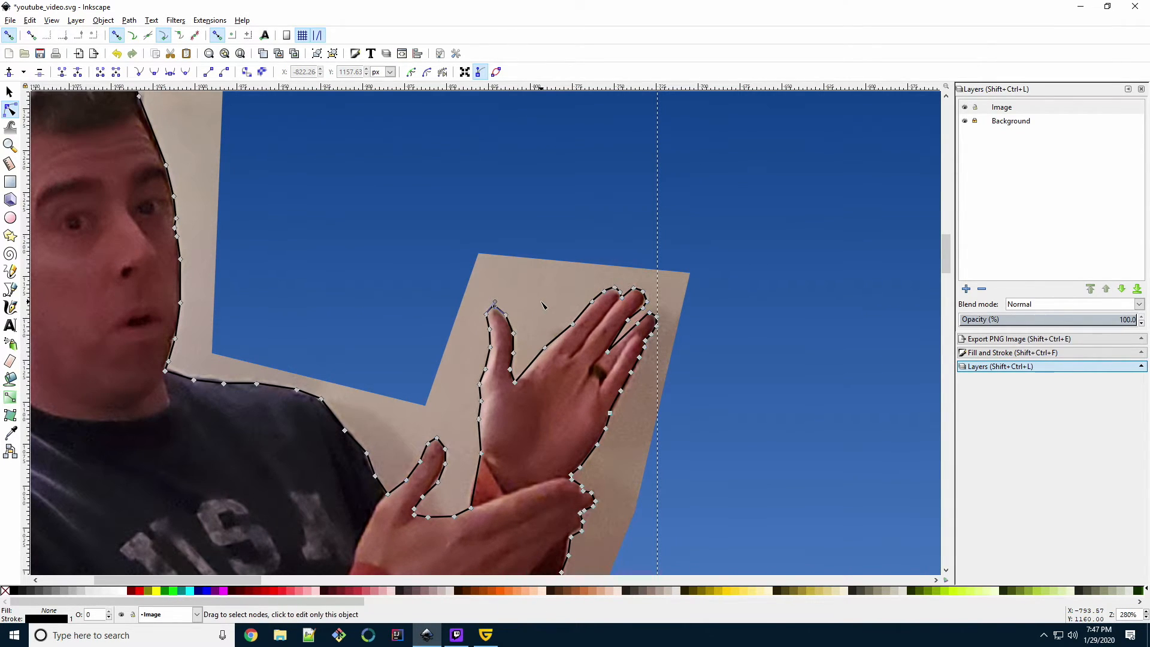
click(515, 320)
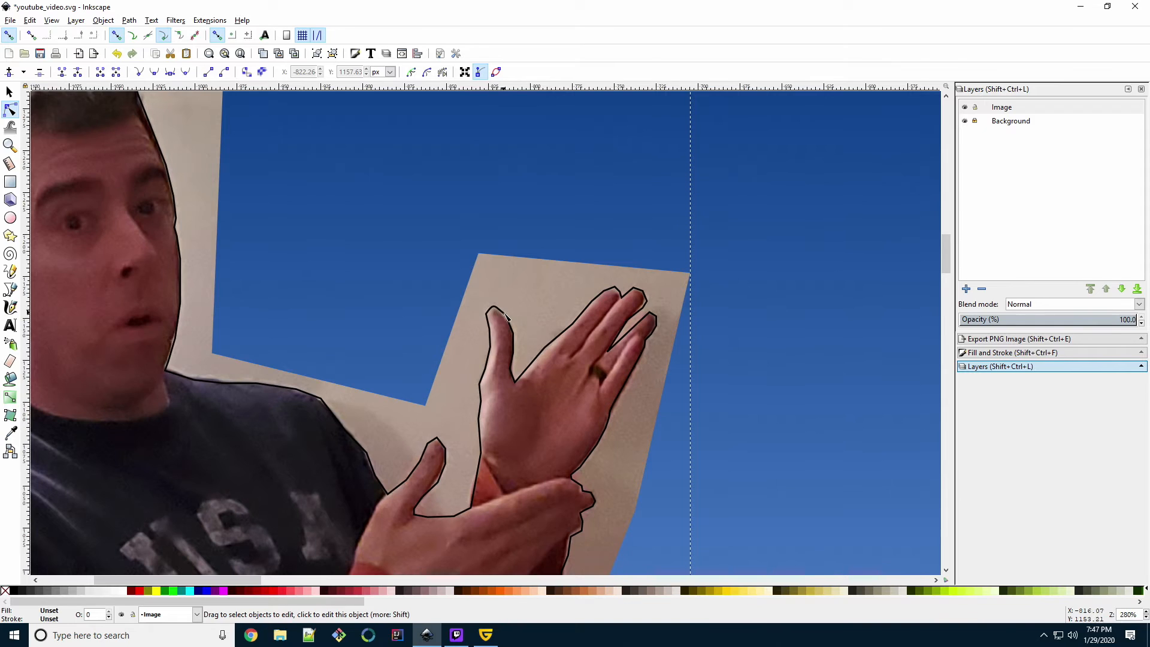
click(506, 315)
click(506, 316)
key(Delete)
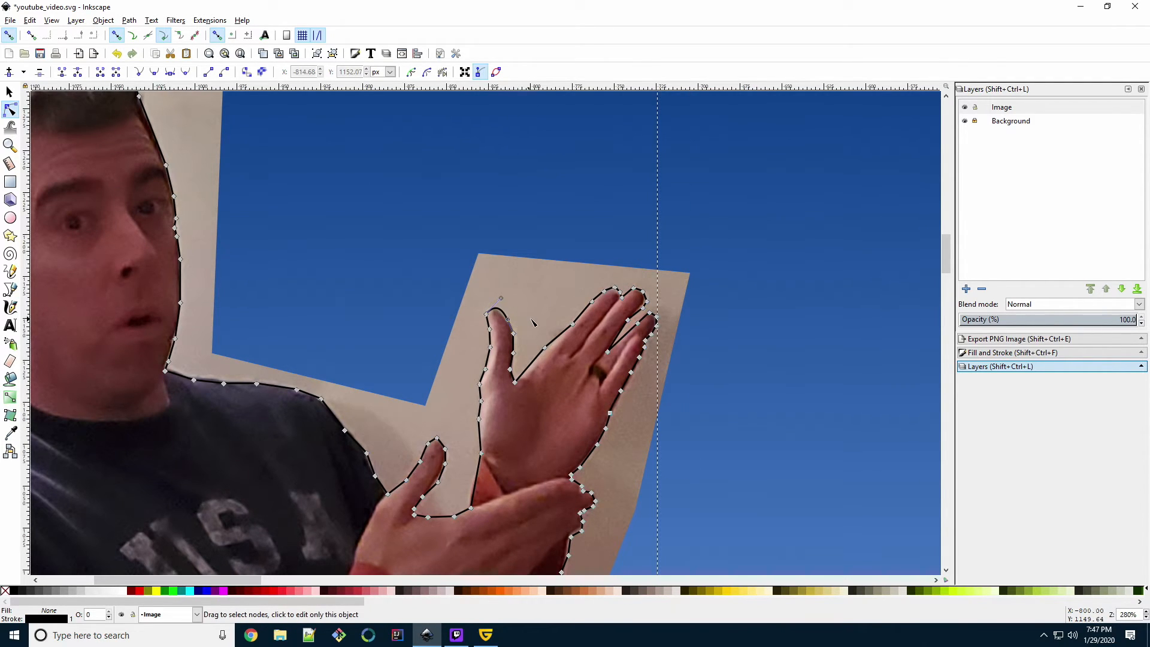
Reshape the outline along the raised thumb and move its tip node onto the thumb's contour
click(520, 327)
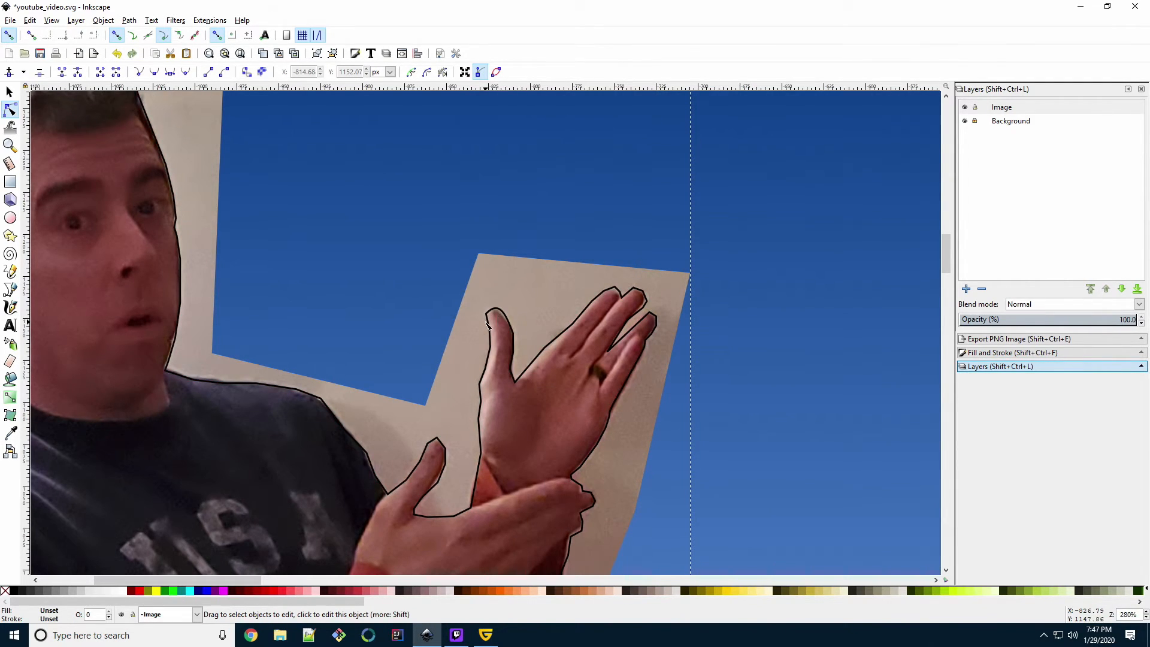
click(513, 337)
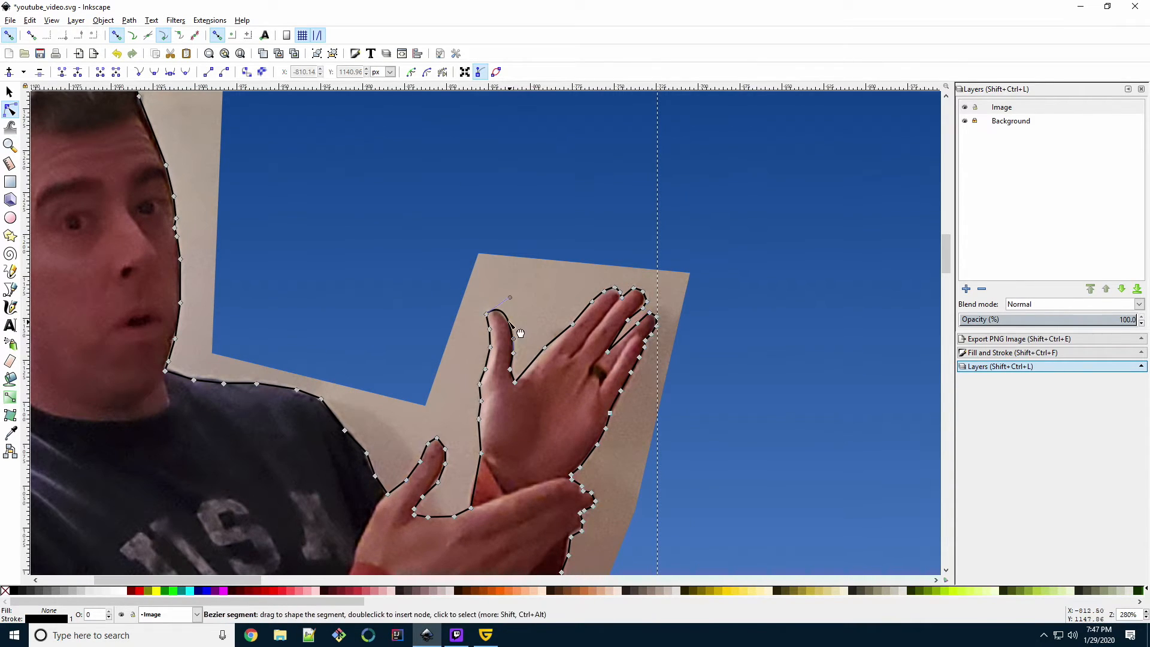
click(517, 326)
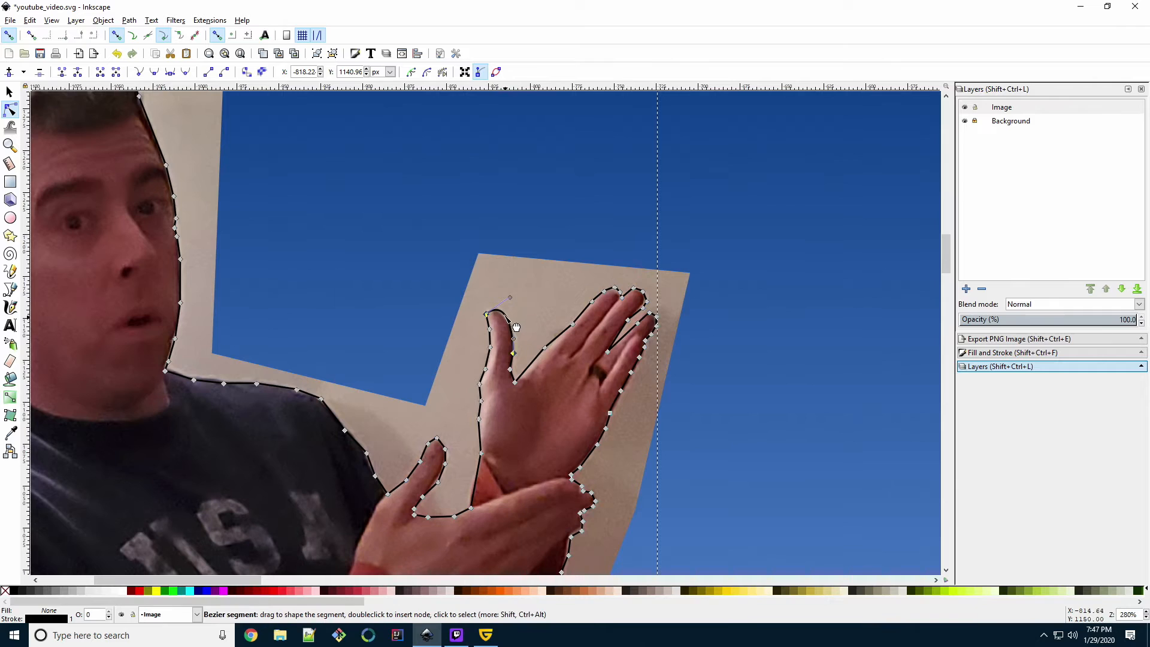
drag(516, 329, 514, 331)
double_click(501, 314)
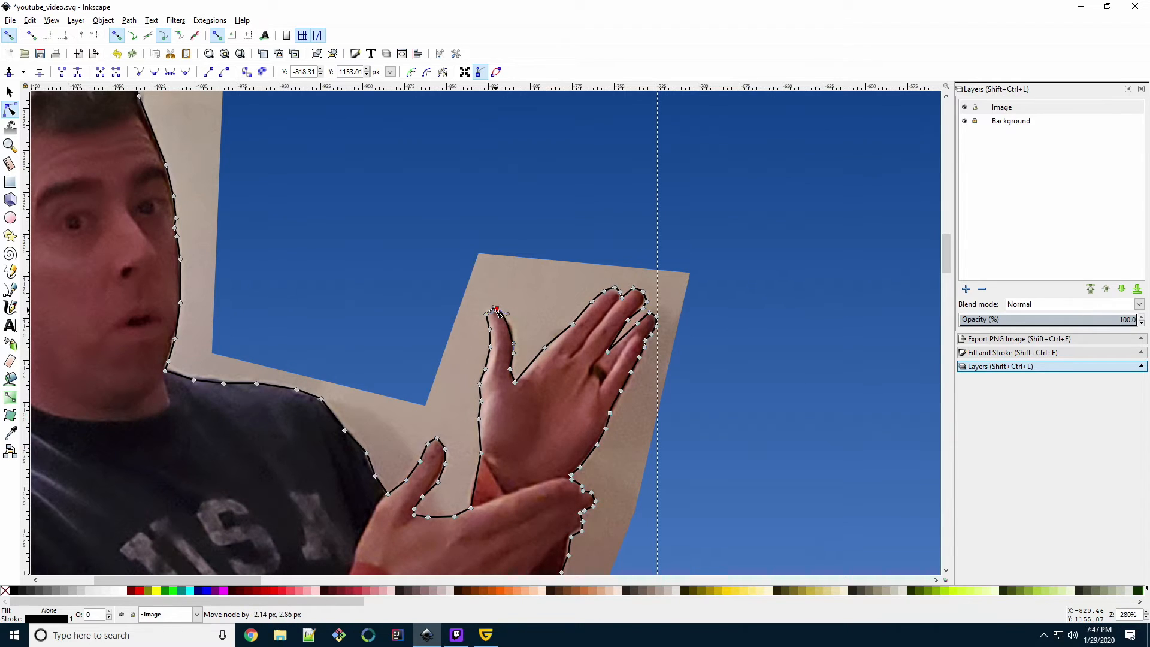
click(513, 322)
click(489, 317)
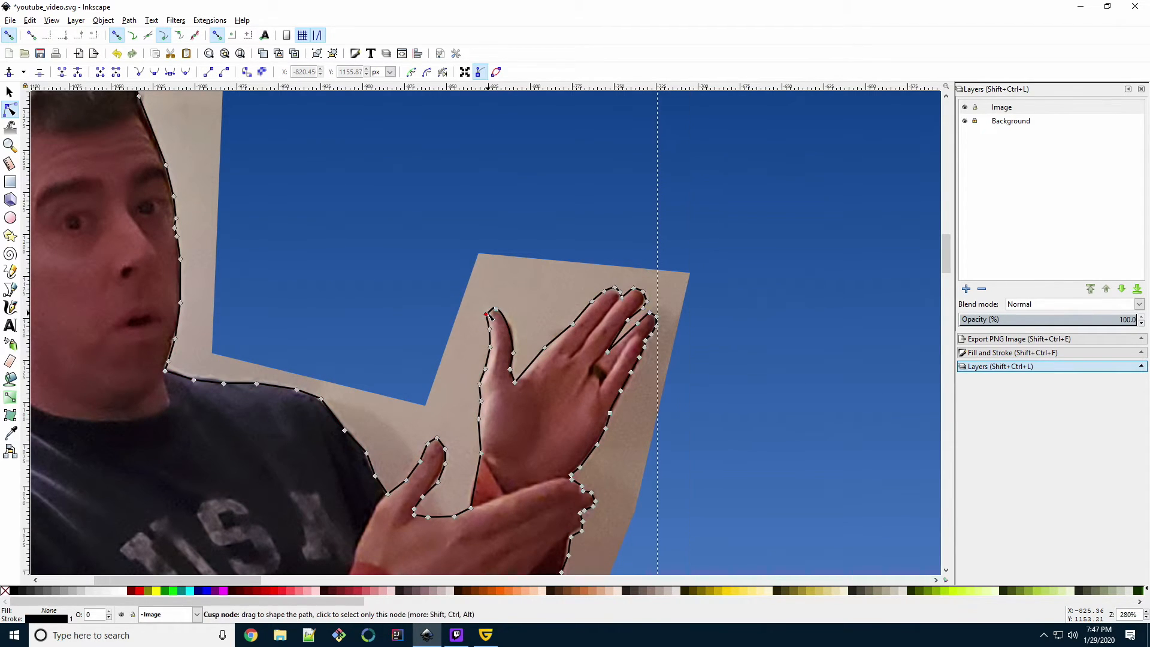
Delete the surplus cusp node on the outer side of the raised thumb's tip
click(486, 314)
key(Delete)
click(516, 333)
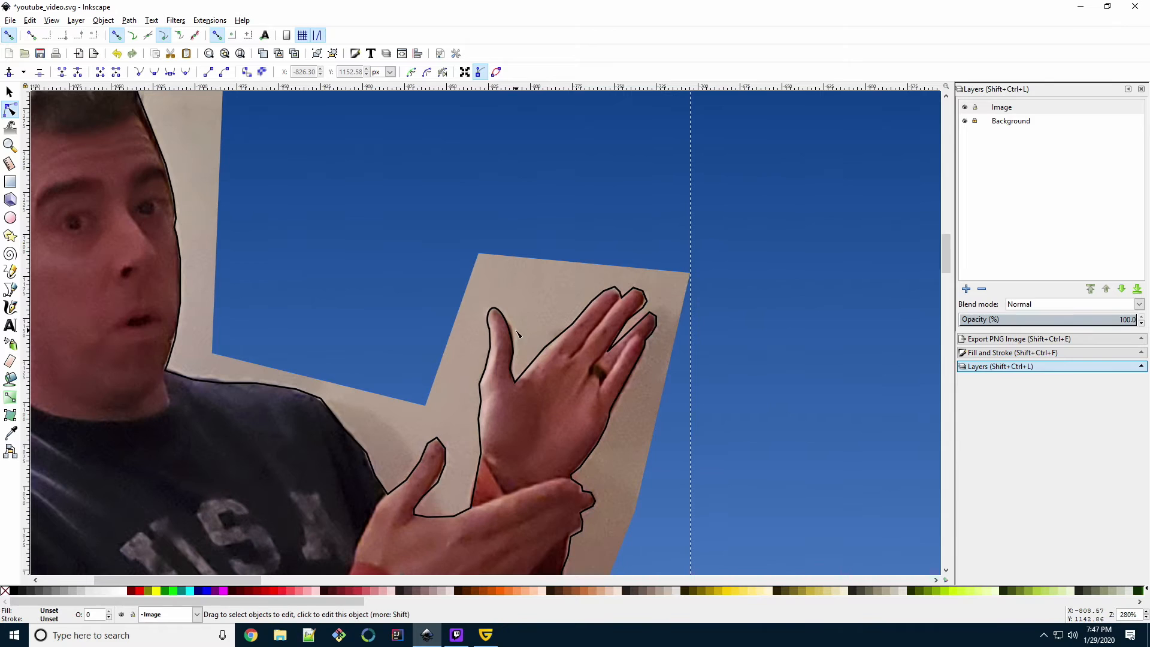
Move the node on the raised thumb's finger-facing edge about 2 px outward
click(510, 331)
click(510, 331)
drag(510, 330, 513, 331)
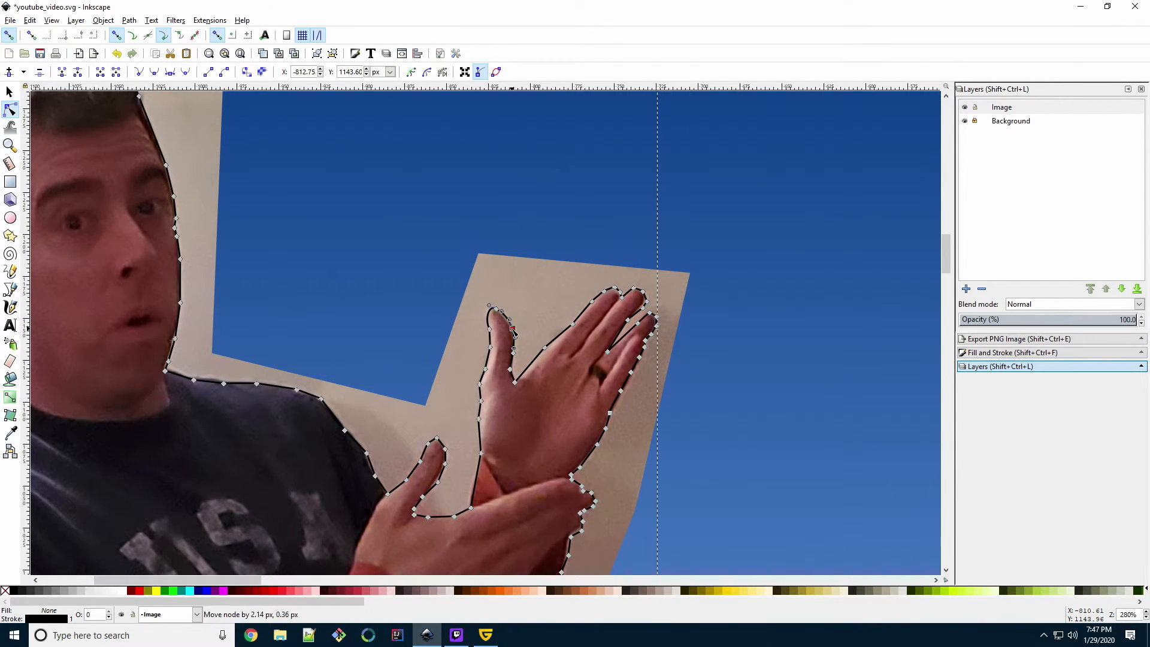
click(513, 336)
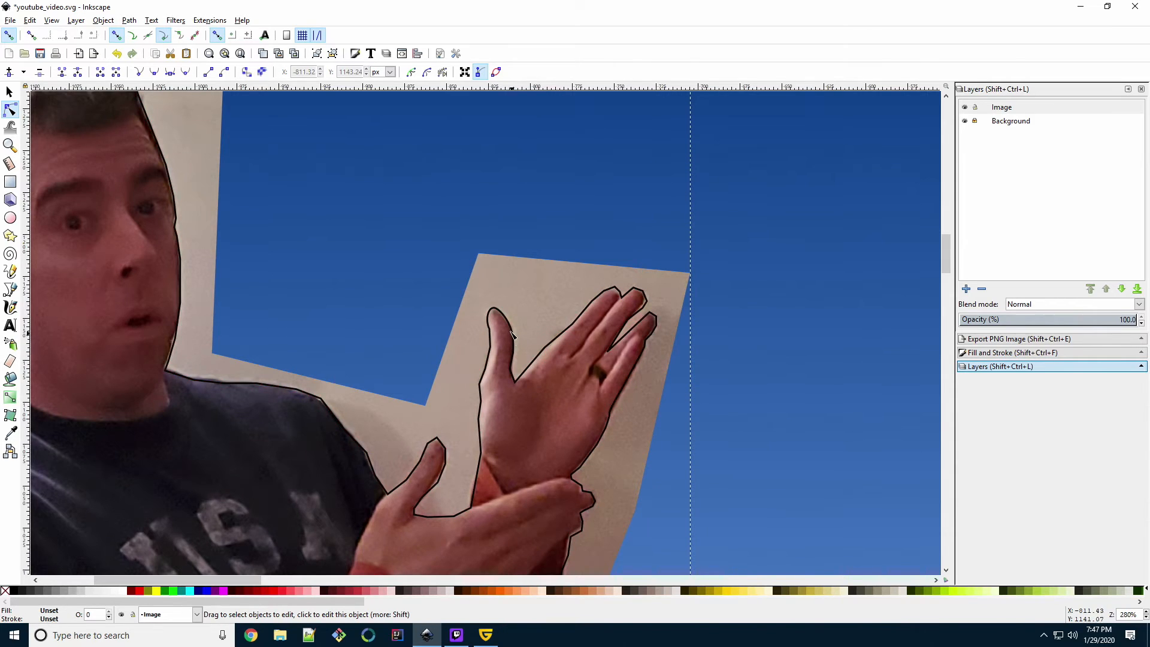
Adjust the curve along the outer side of the raised thumb to follow its contour
click(490, 331)
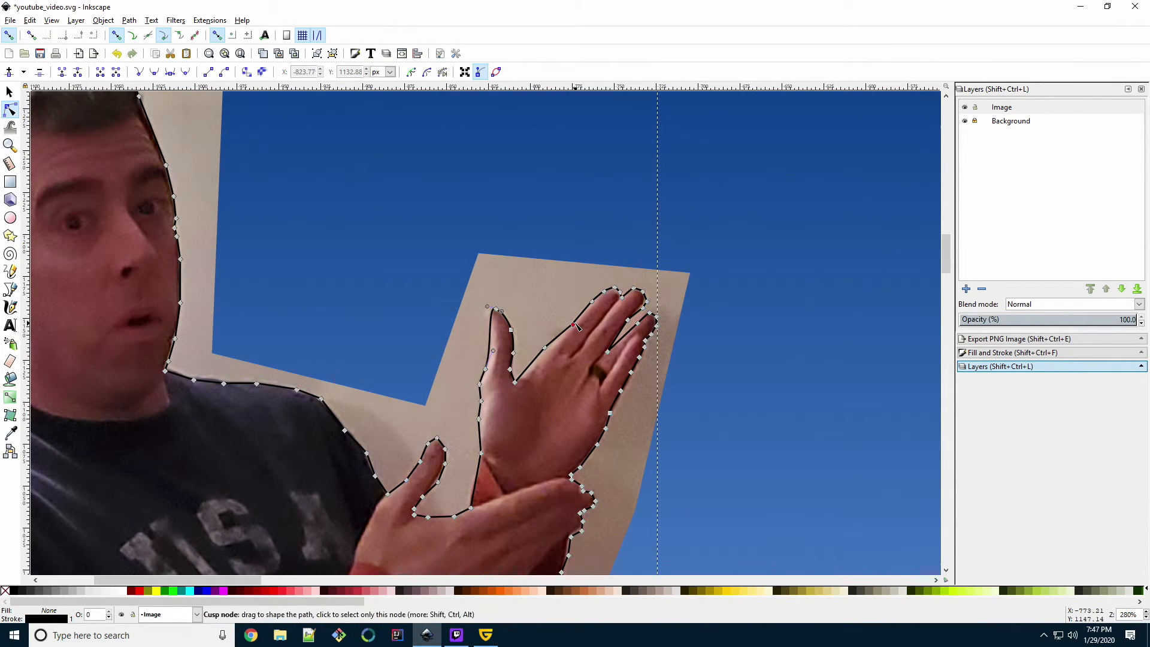
click(503, 328)
double_click(491, 317)
drag(491, 316, 492, 343)
key(Escape)
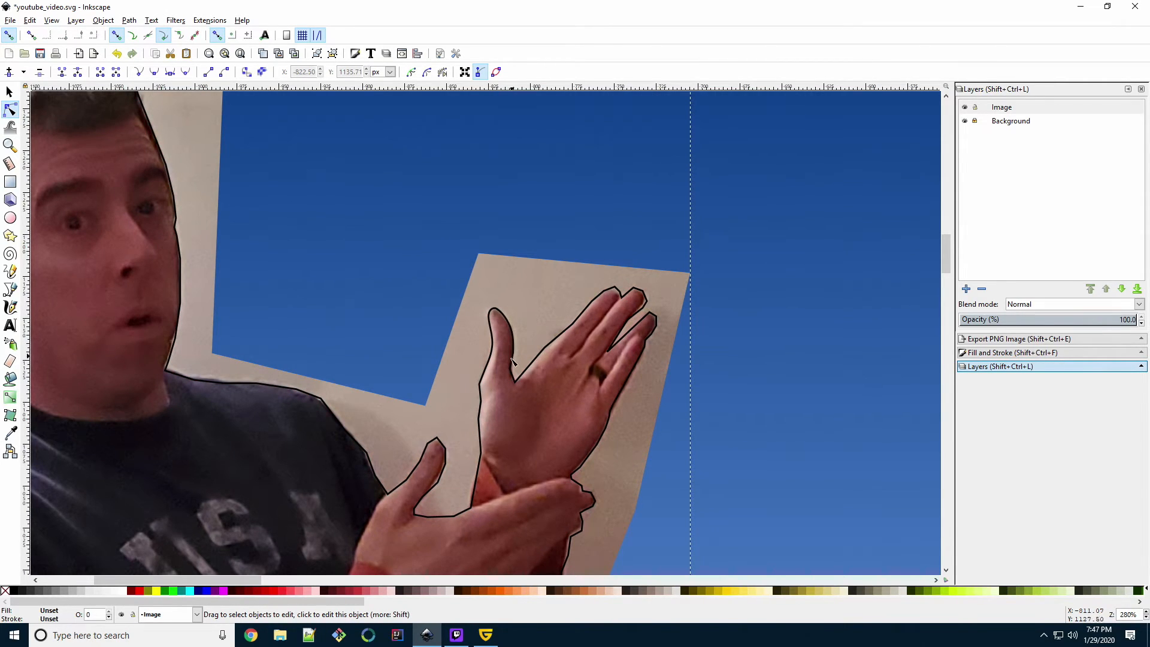
Round the outline around the tips of the two uppermost fingers of the raised hand
click(617, 290)
drag(614, 287, 632, 314)
key(Escape)
click(619, 291)
mouse_move(642, 292)
mouse_down()
mouse_move(644, 302)
mouse_move(644, 293)
mouse_up()
key(Escape)
key(Escape)
click(641, 295)
Delete the surplus nodes around the tip of the raised hand's lowest finger
click(656, 326)
key(Delete)
click(652, 334)
key(Delete)
click(638, 323)
key(Delete)
click(649, 313)
key(Delete)
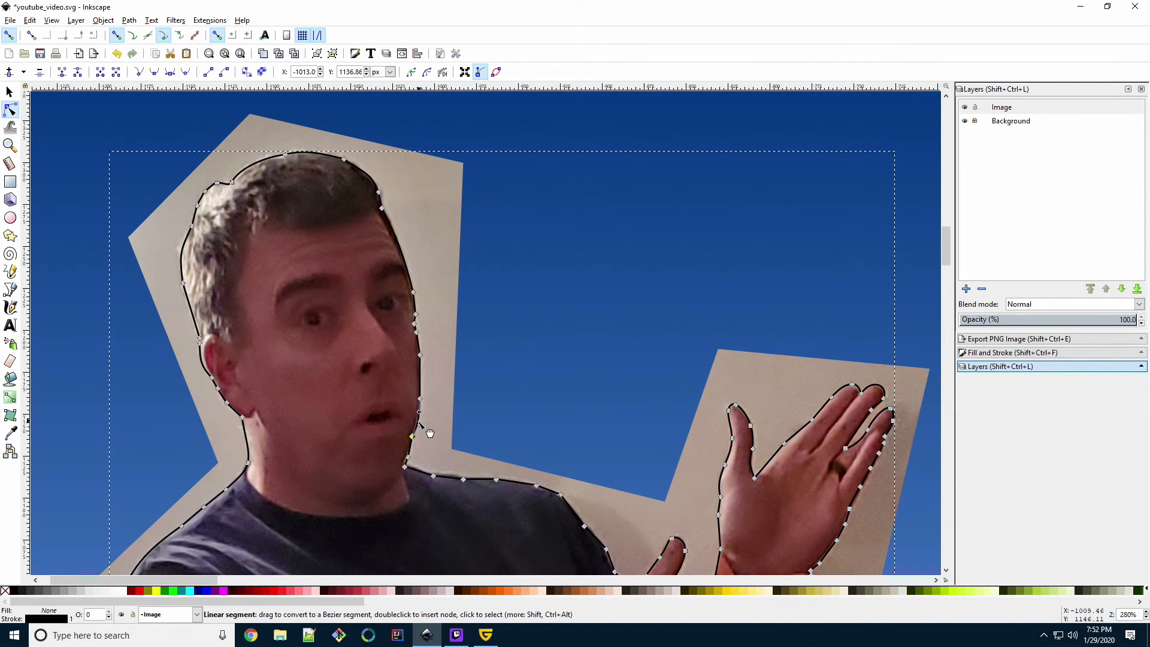
Adjust the outline segment where the jaw meets the collar and delete a surplus node on the shoulder
double_click(408, 458)
drag(407, 459, 405, 459)
click(577, 505)
click(560, 495)
key(Delete)
click(625, 524)
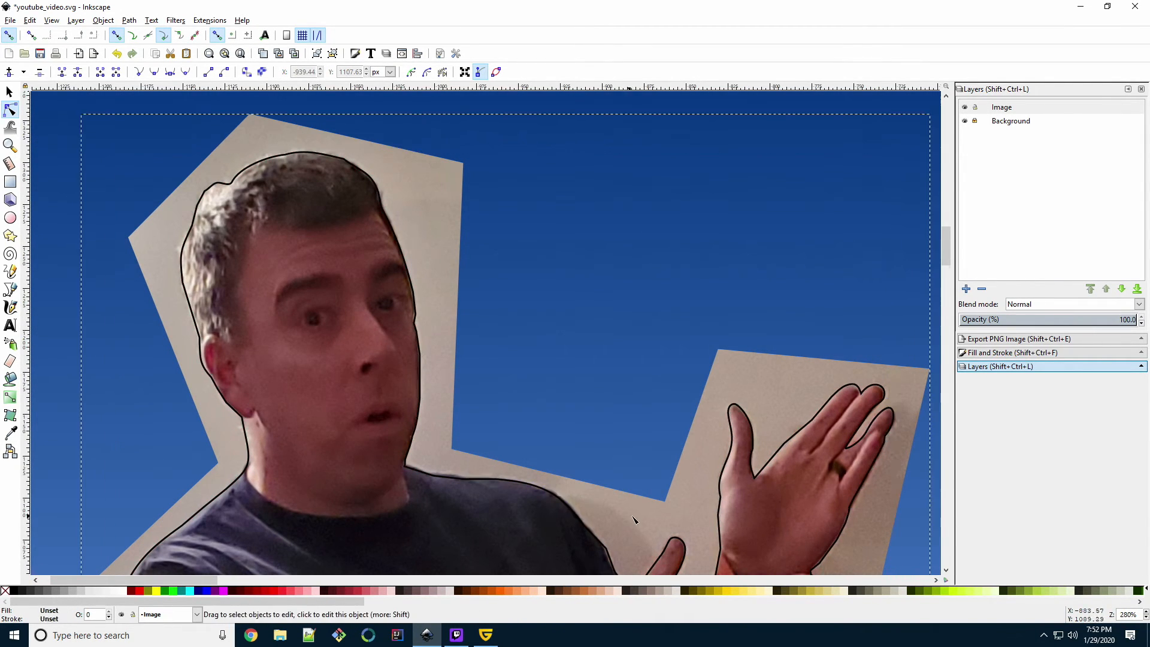
scroll(624, 515, down, 2)
click(605, 499)
key(Escape)
key(Escape)
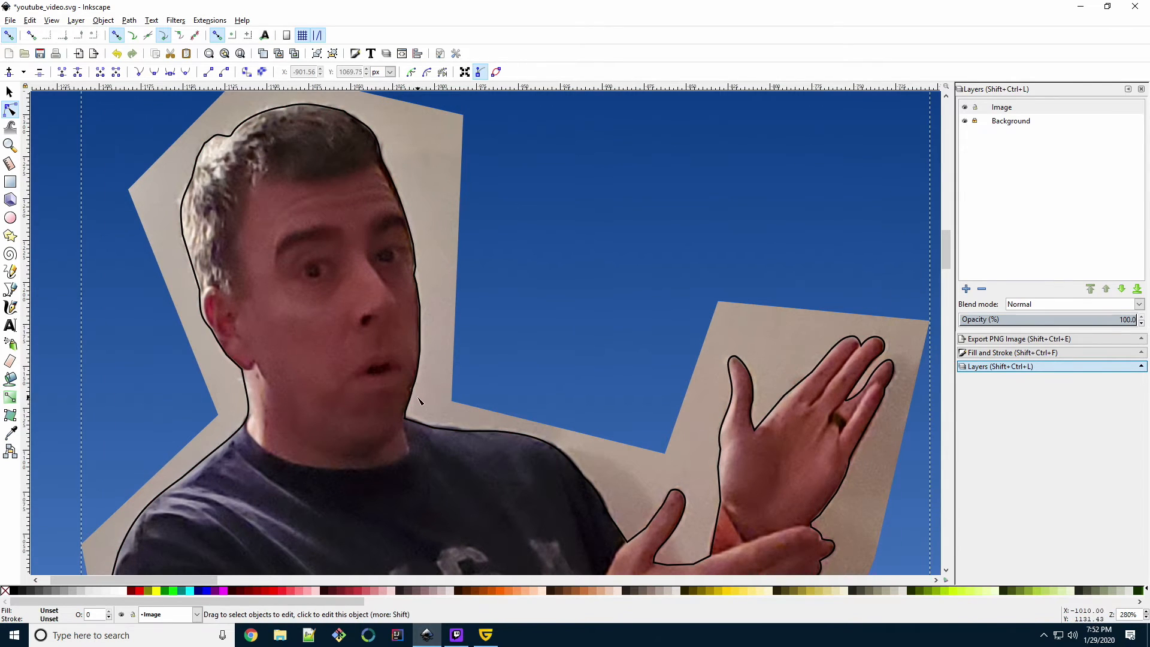
Delete the surplus node at the upper back of the hair to smooth the head outline
scroll(416, 398, down, 3)
scroll(350, 319, up, 4)
scroll(349, 326, down, 4)
ctrl+scroll(350, 327, up, 4)
click(349, 218)
click(317, 249)
click(307, 243)
key(Delete)
click(309, 266)
key(Escape)
key(Escape)
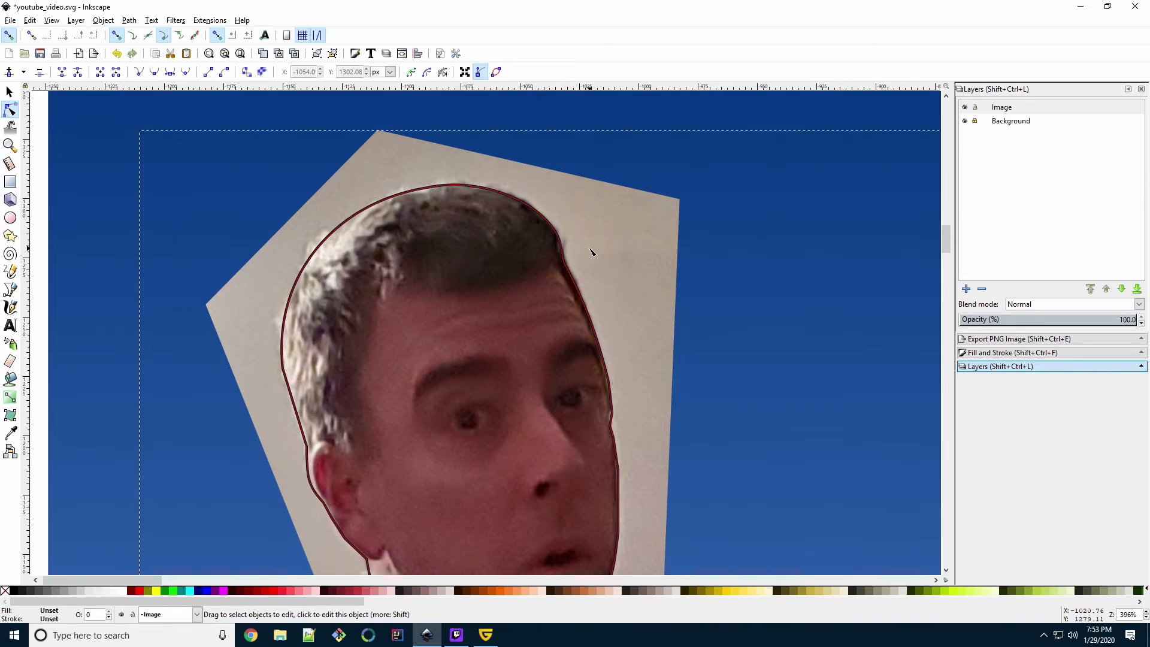
scroll(591, 251, down, 2)
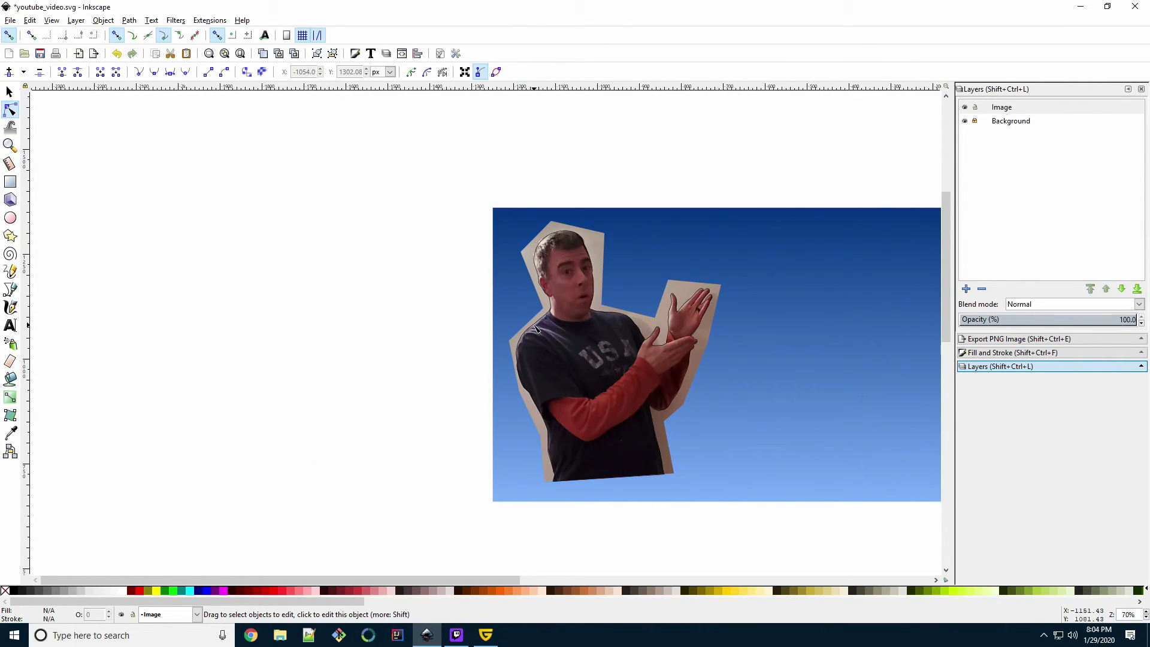
Duplicate the Image layer that holds the photo and the traced outline
click(535, 328)
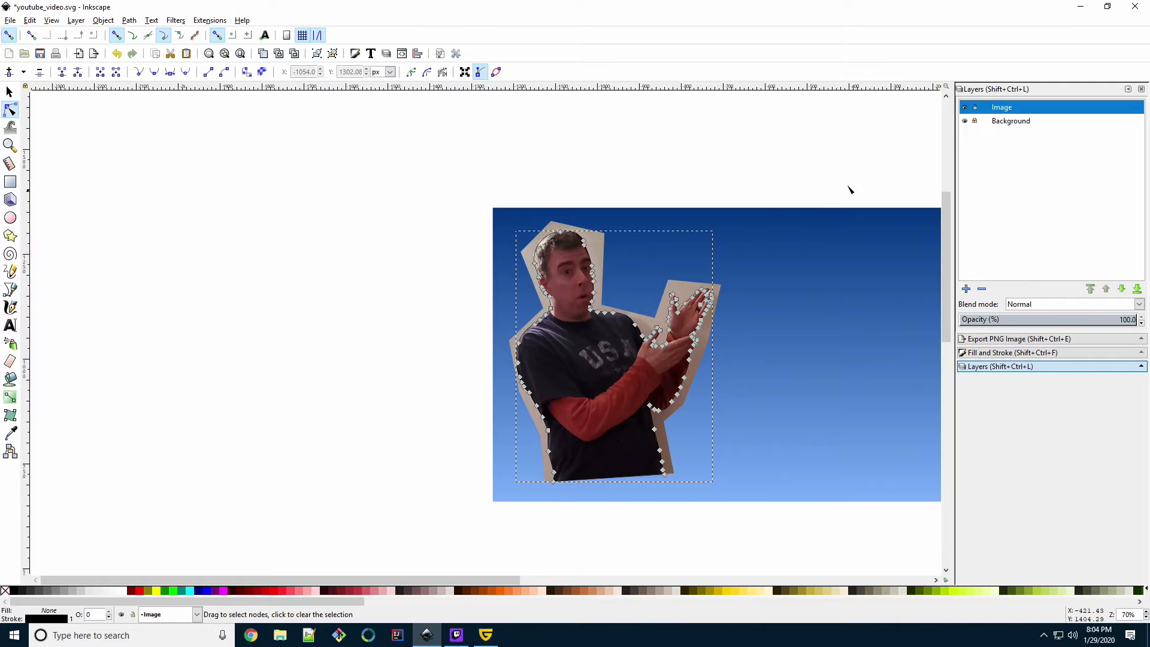
right_click(996, 109)
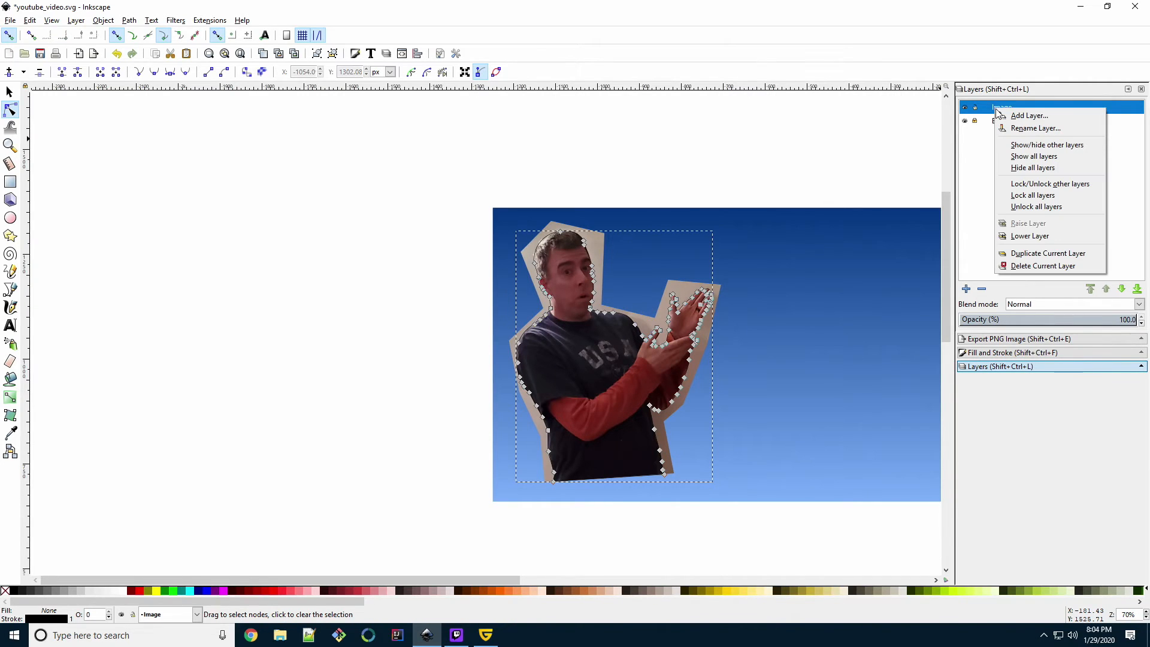
click(1048, 253)
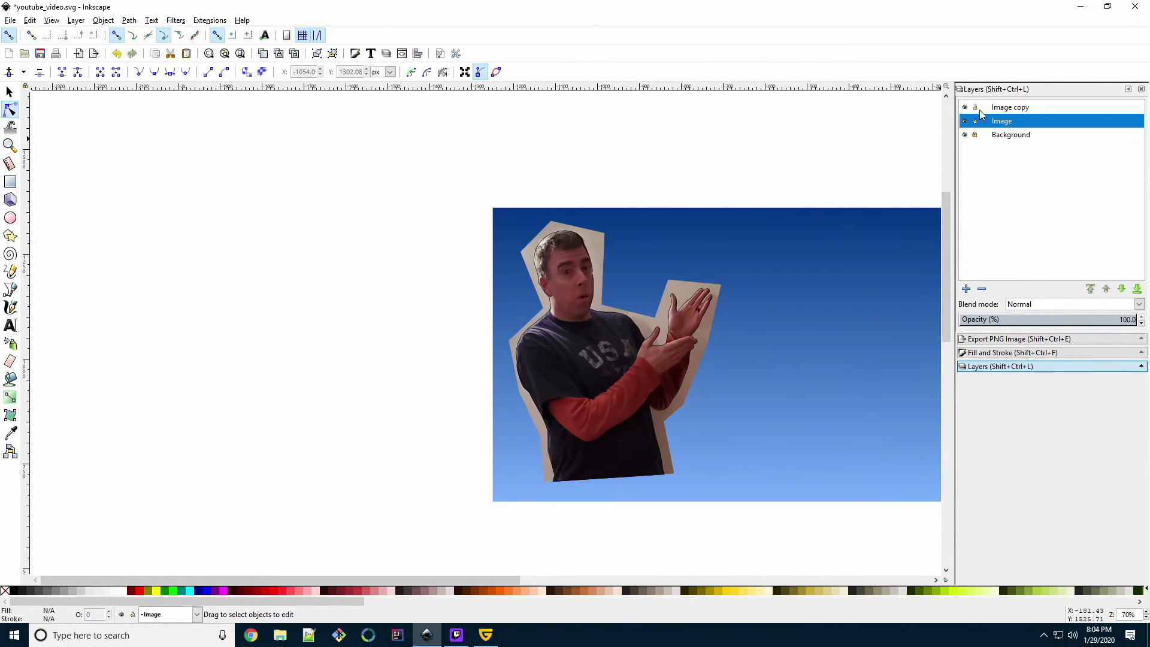
Rename the duplicated layer as Image Border, and lock and hide it
double_click(1010, 109)
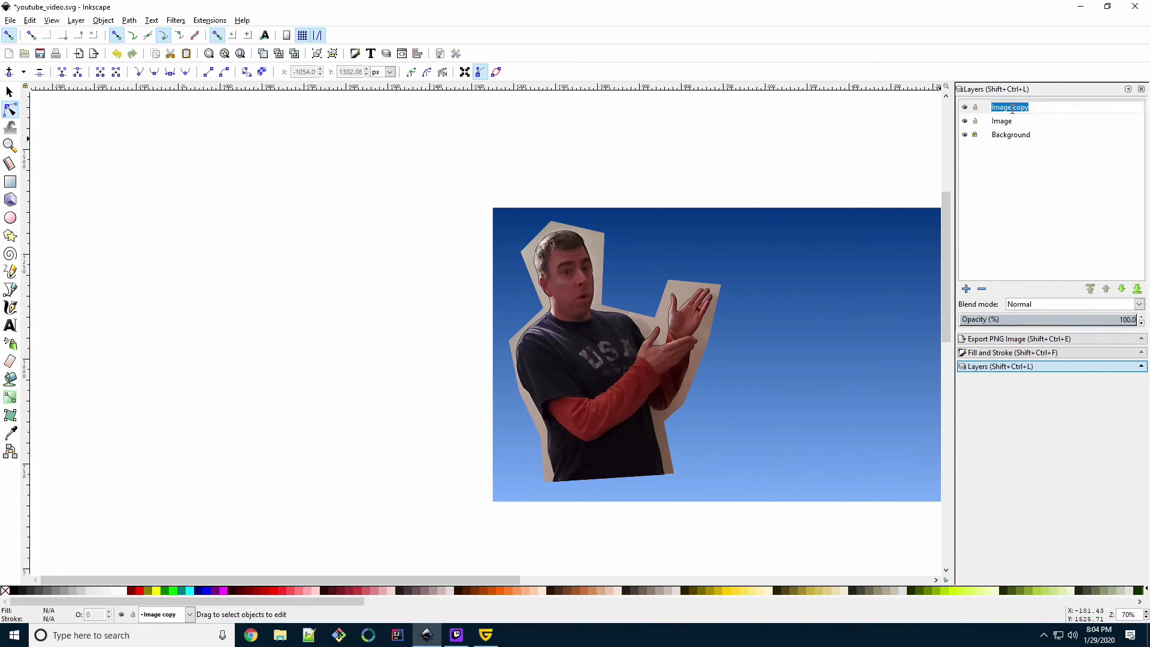
click(1018, 109)
drag(1016, 108, 1043, 106)
key(BackSpace)
key(BackSpace)
key(Return)
click(974, 107)
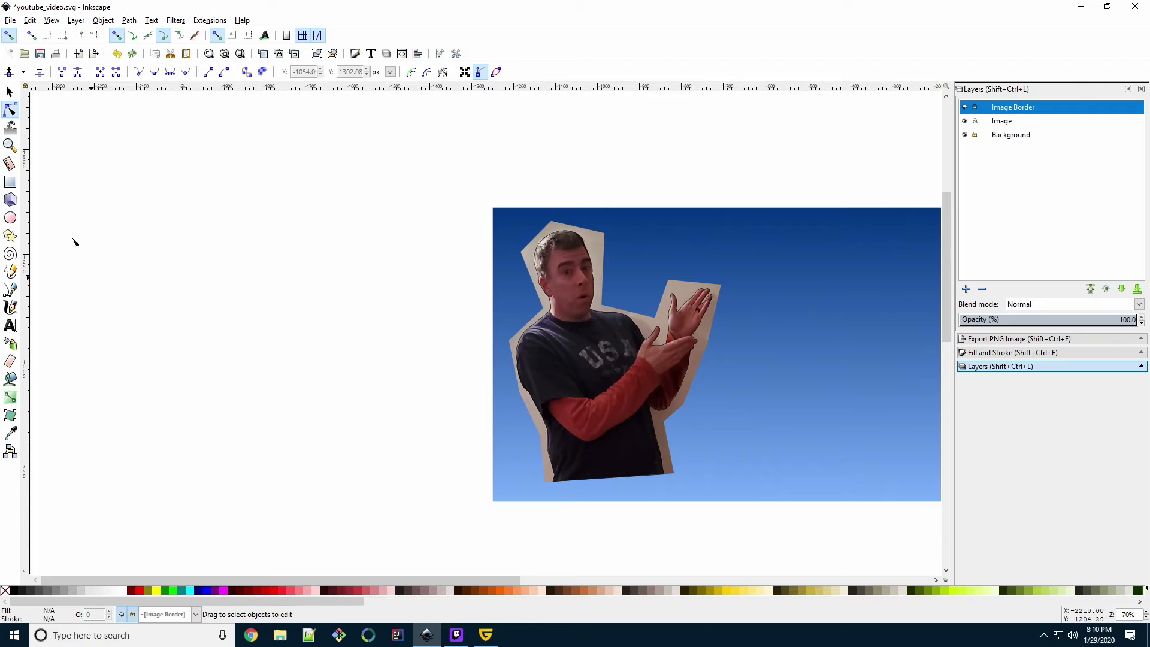
Fill the man's traced outline on the Image layer with a flat opaque white
click(537, 253)
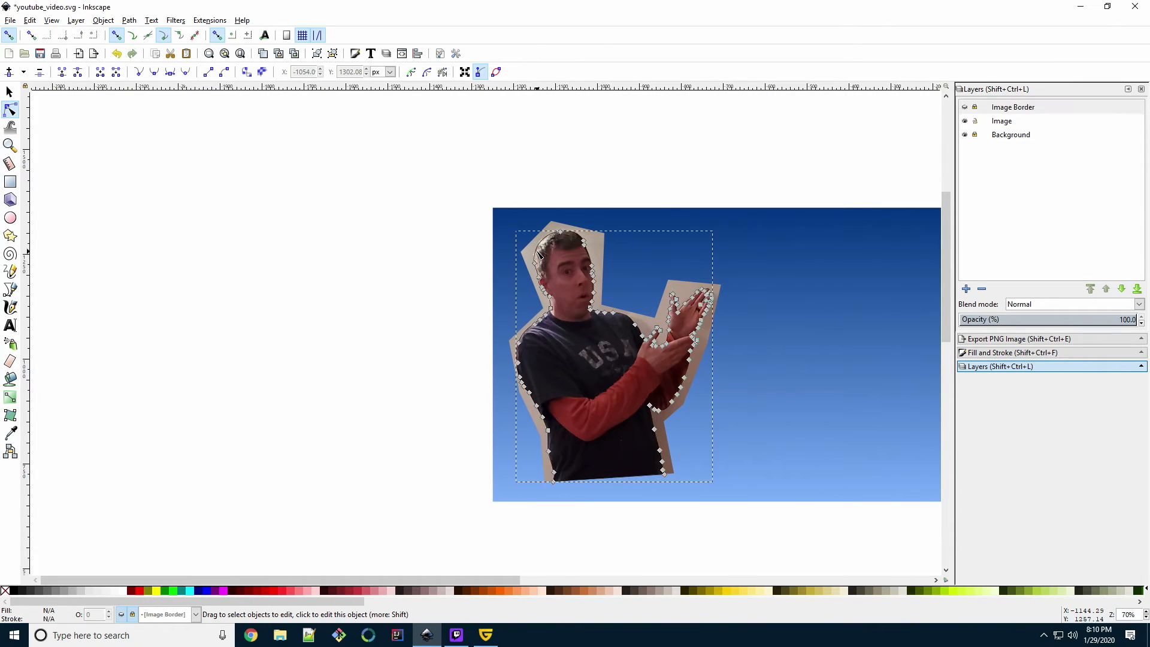
click(355, 53)
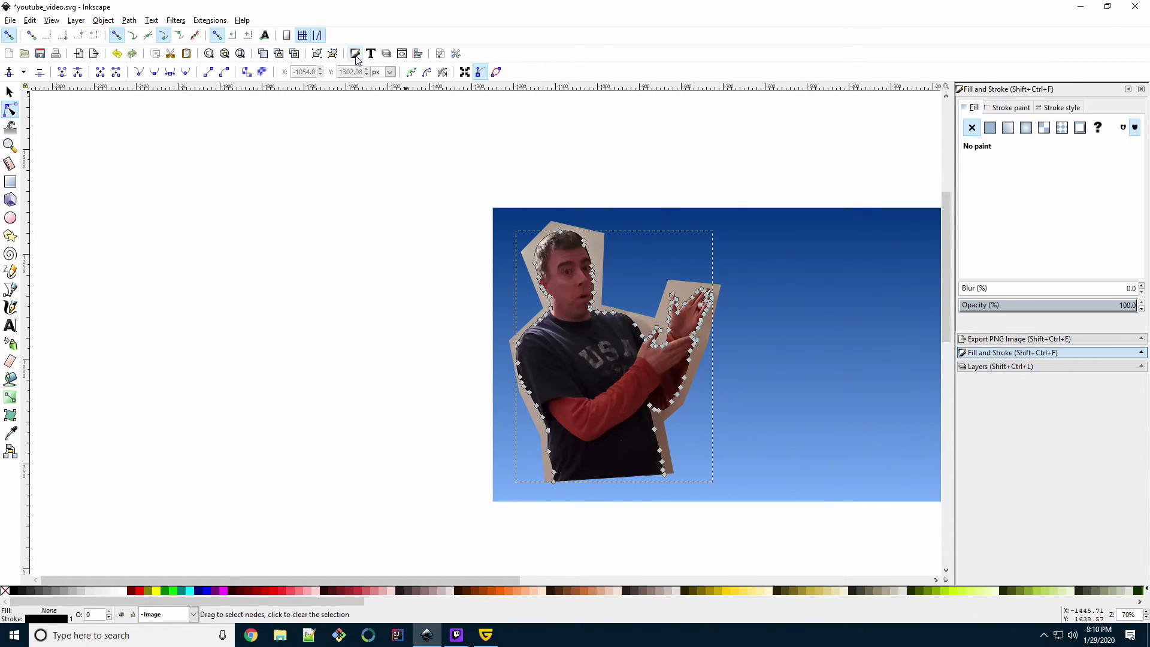
click(990, 128)
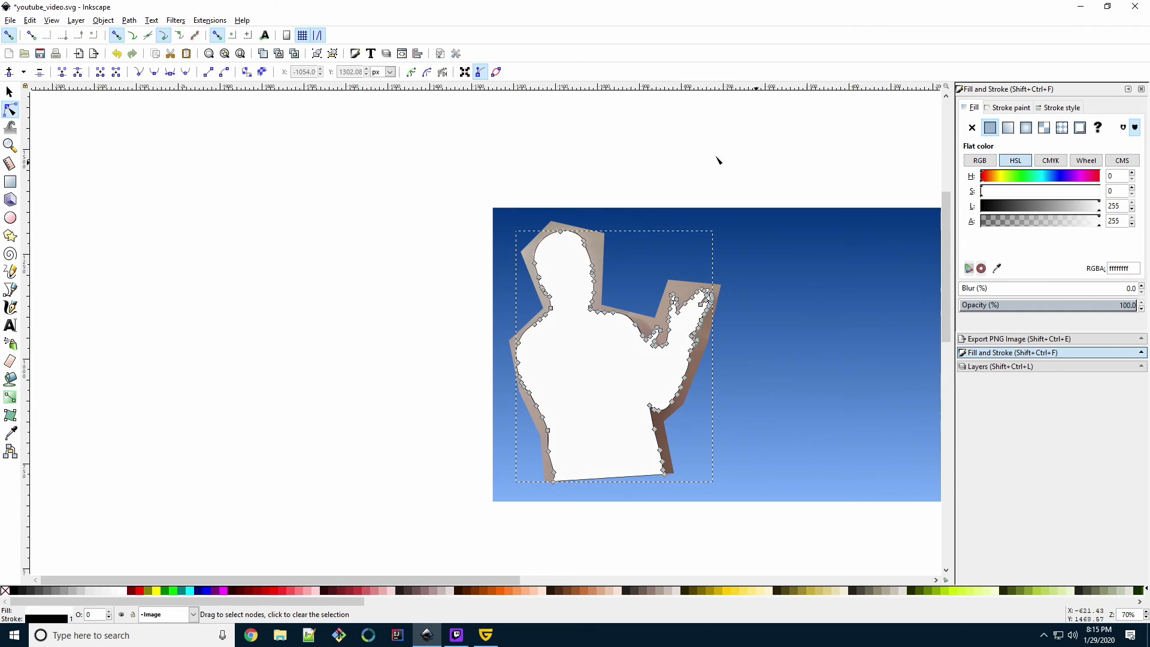
Clip the photo on the Image layer to the white man-shaped path
click(9, 91)
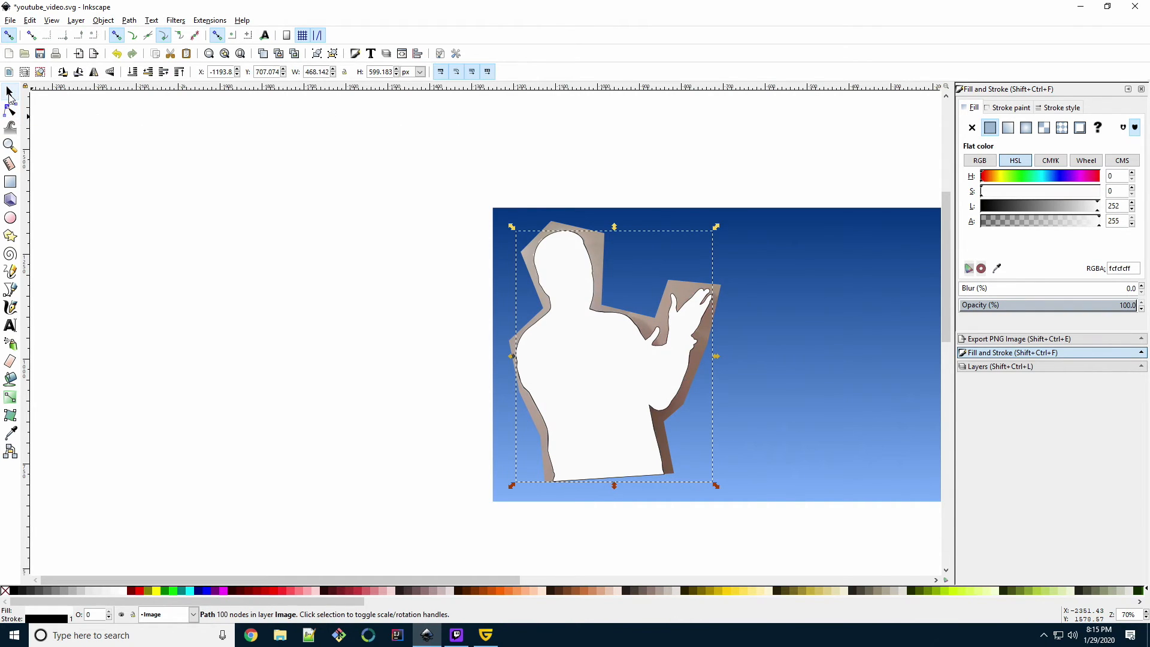
shift+click(510, 345)
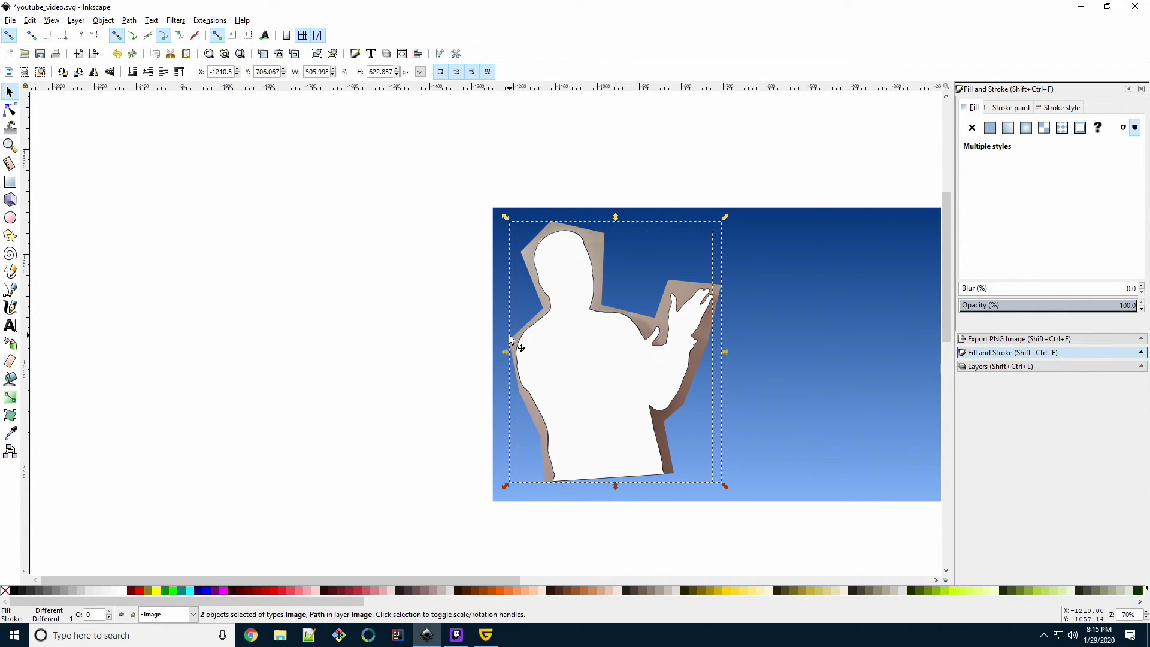
click(103, 20)
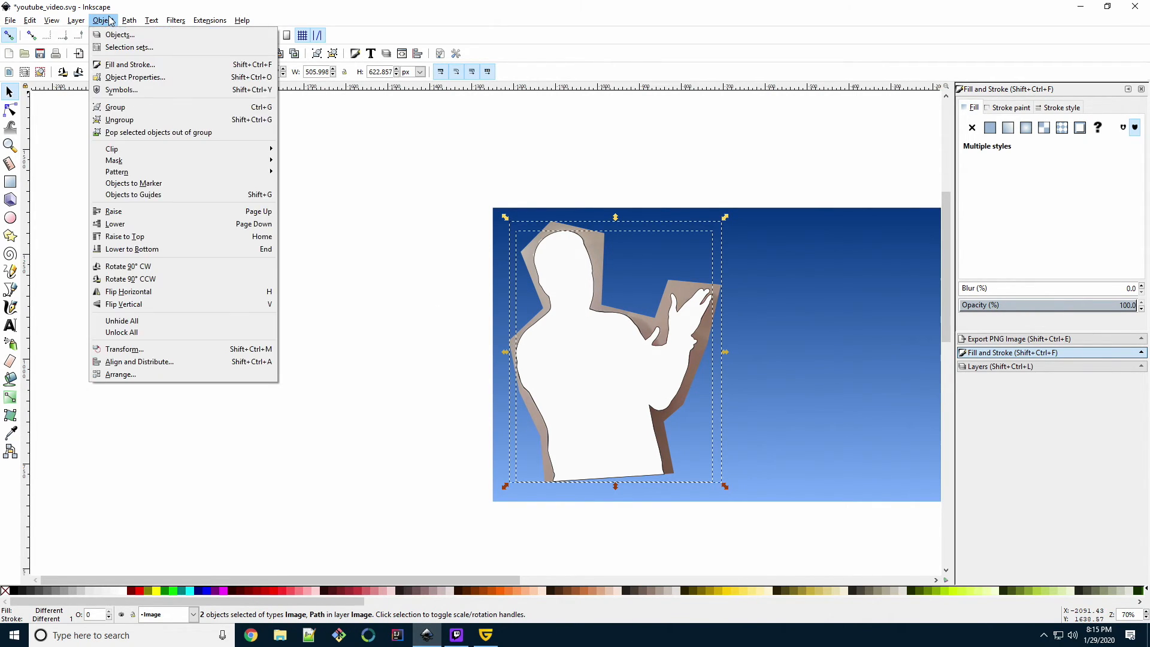
mouse_move(167, 149)
click(299, 150)
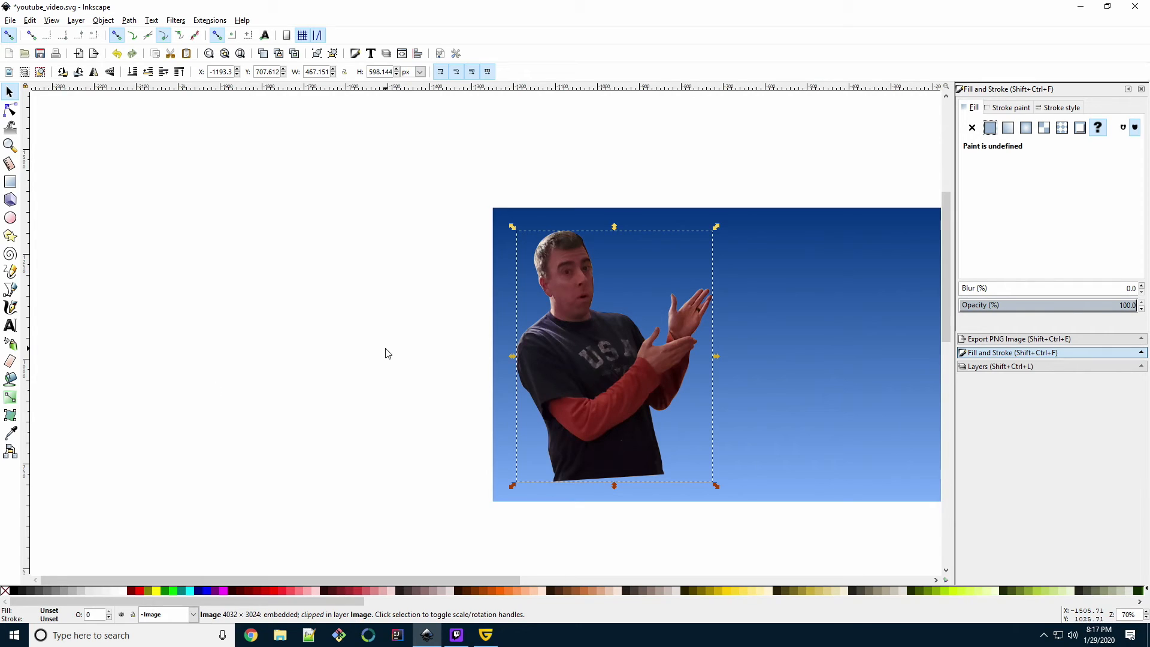
Hide and lock the Image layer and raise it above the Image Border layer
click(980, 367)
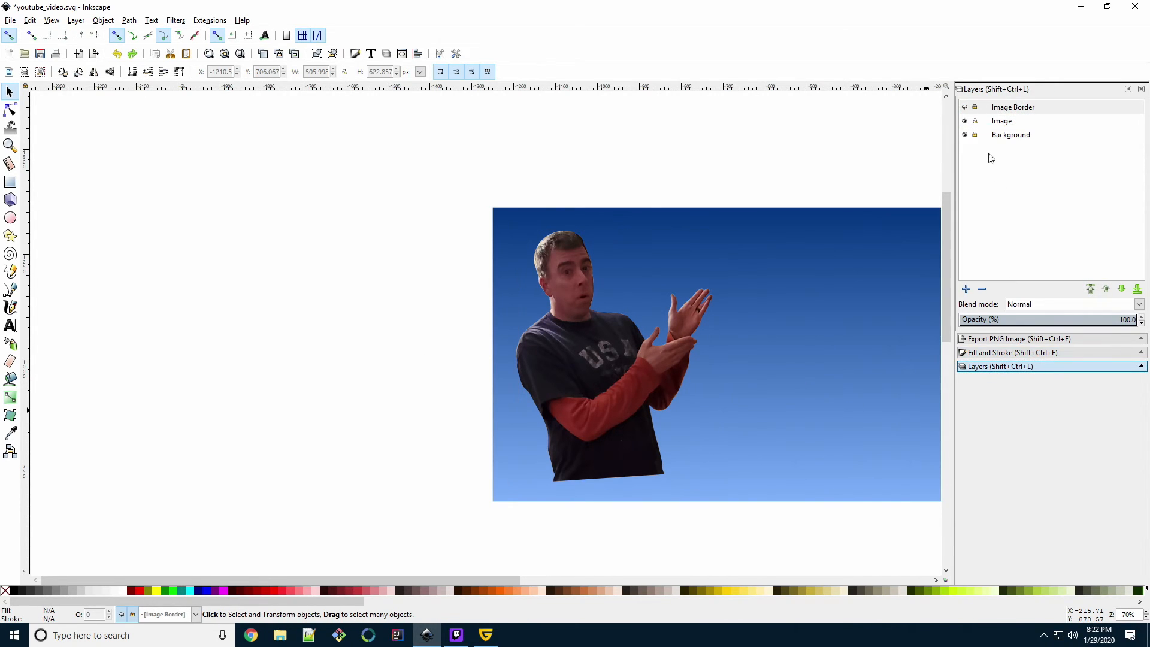
click(964, 121)
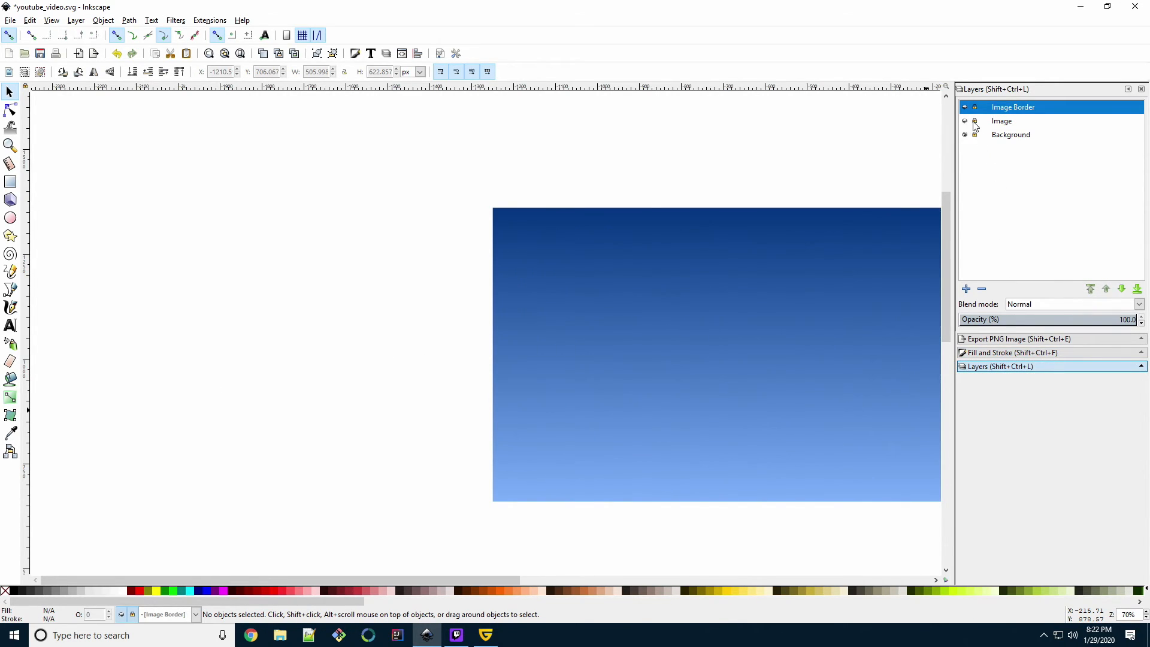
click(1008, 123)
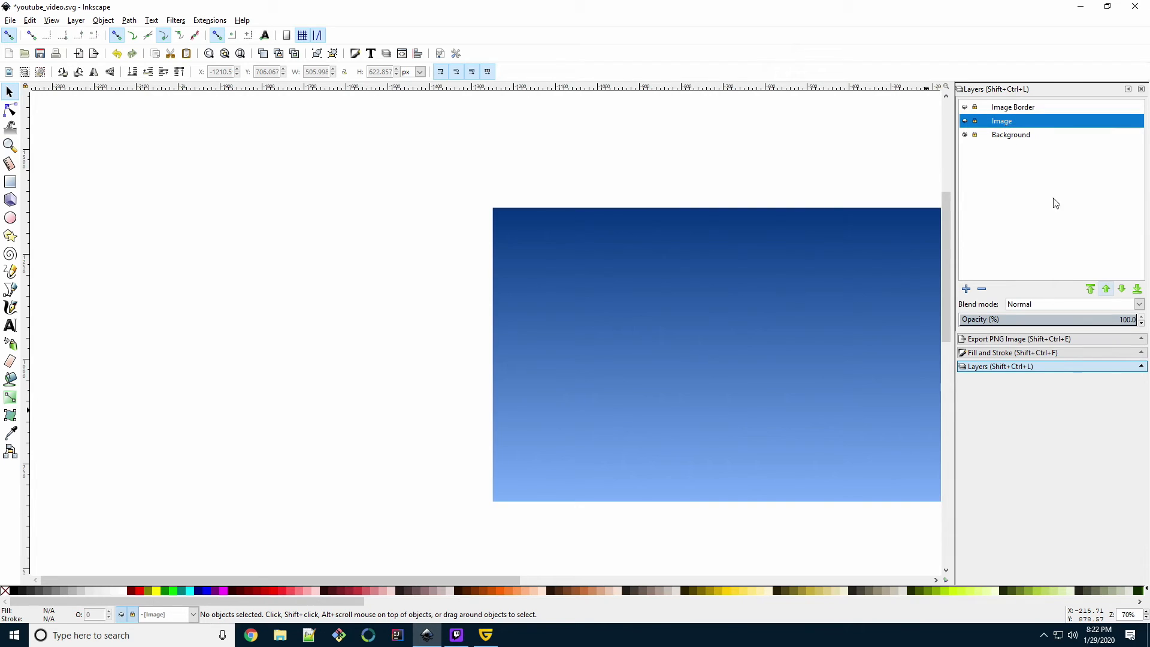
click(1106, 289)
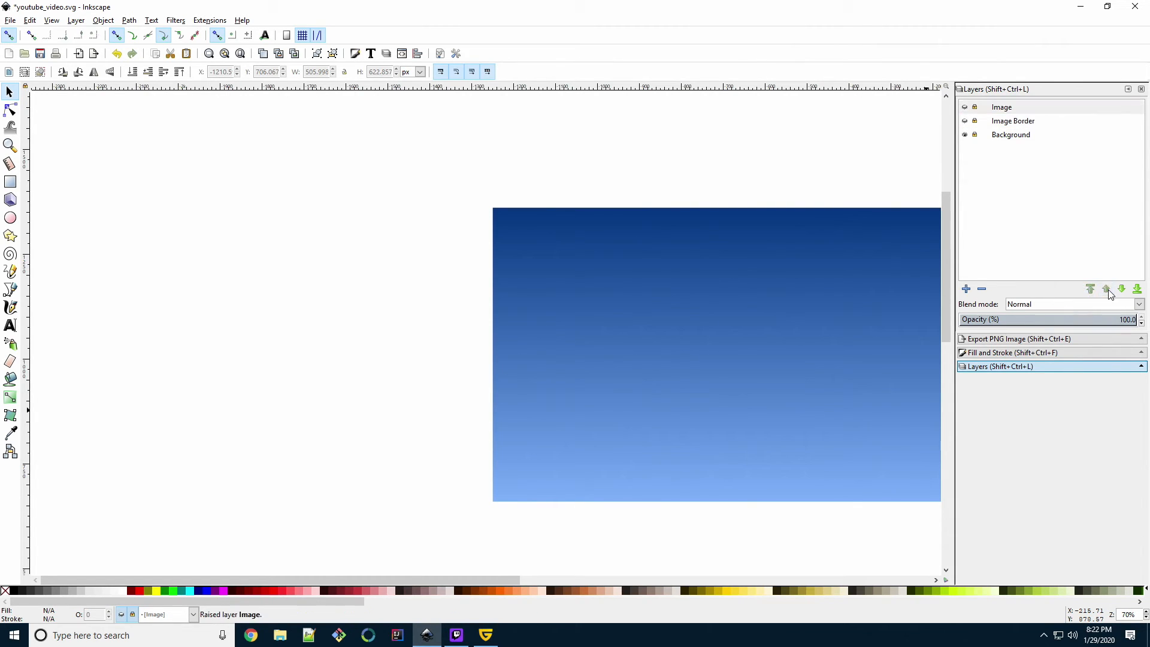
Unlock and show the Image Border layer and delete the photo from it, keeping the outline path
click(974, 121)
click(965, 121)
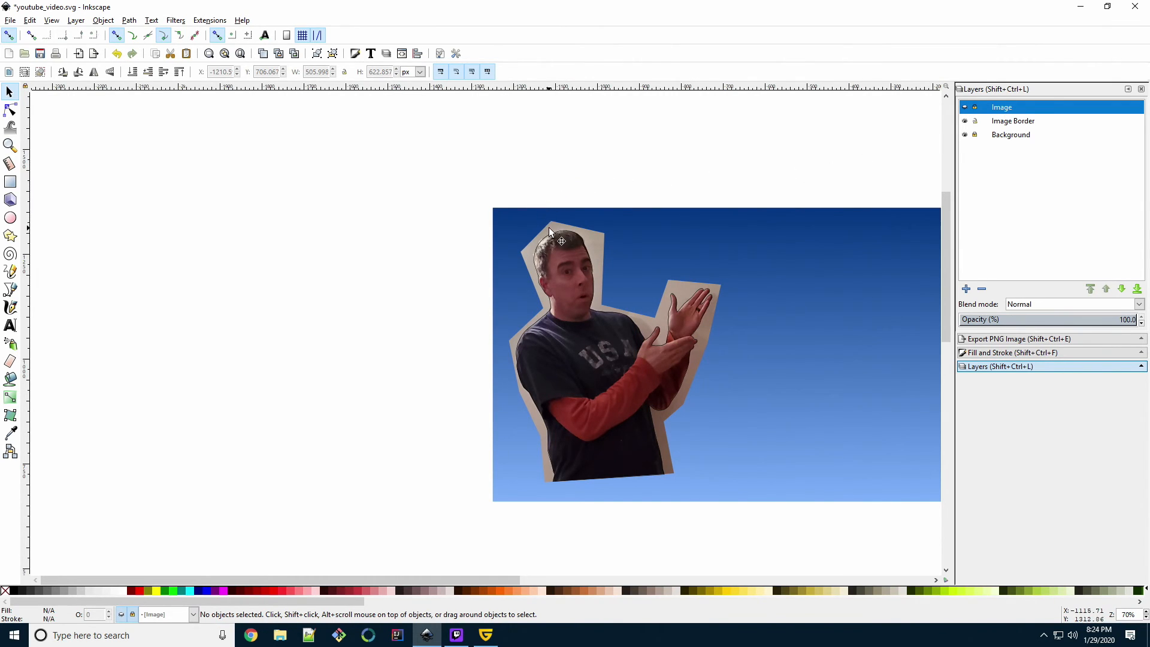
click(549, 227)
key(Delete)
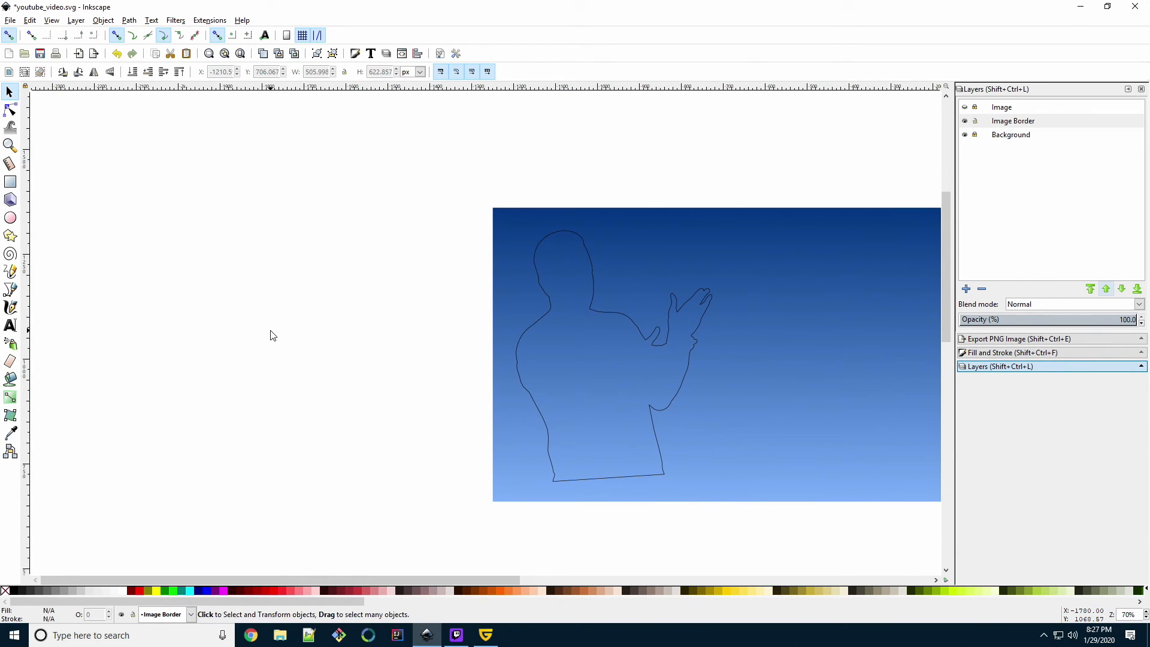
Set the stroke width of the man's outline path on the Image Border layer to 20 px
click(10, 110)
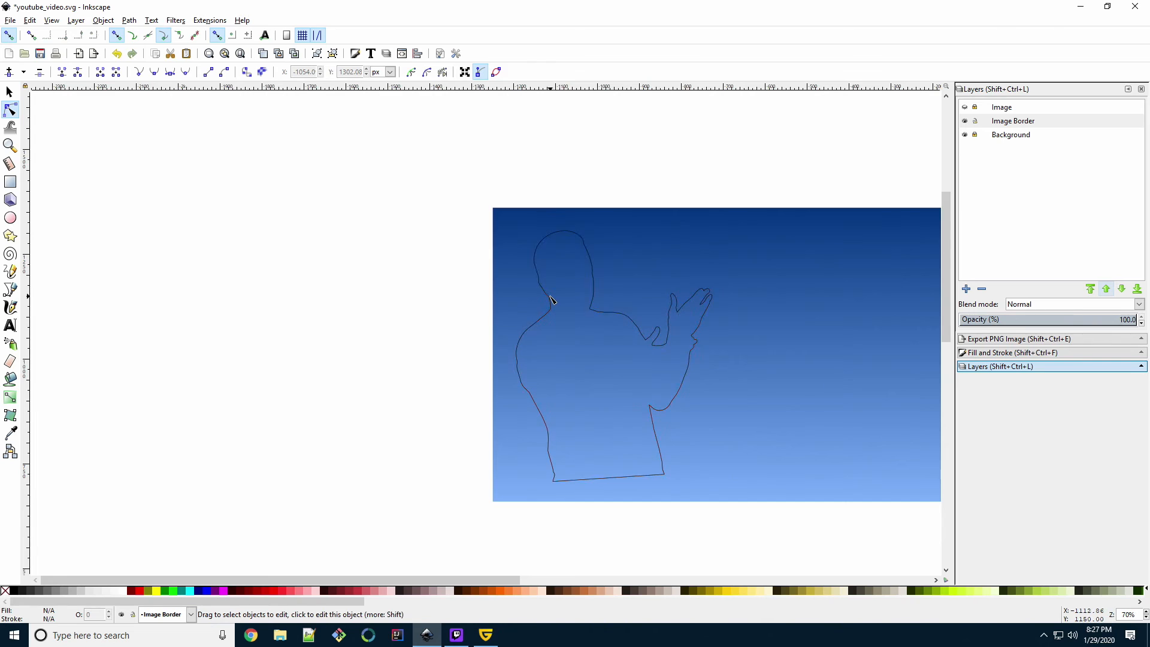
click(551, 299)
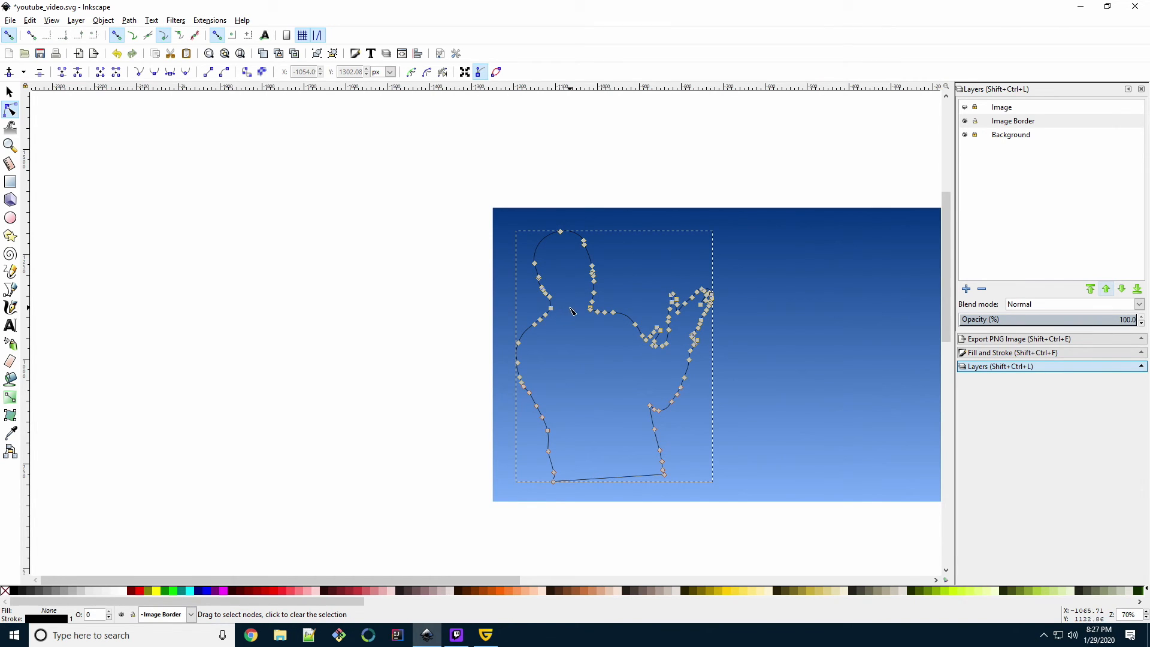
click(994, 352)
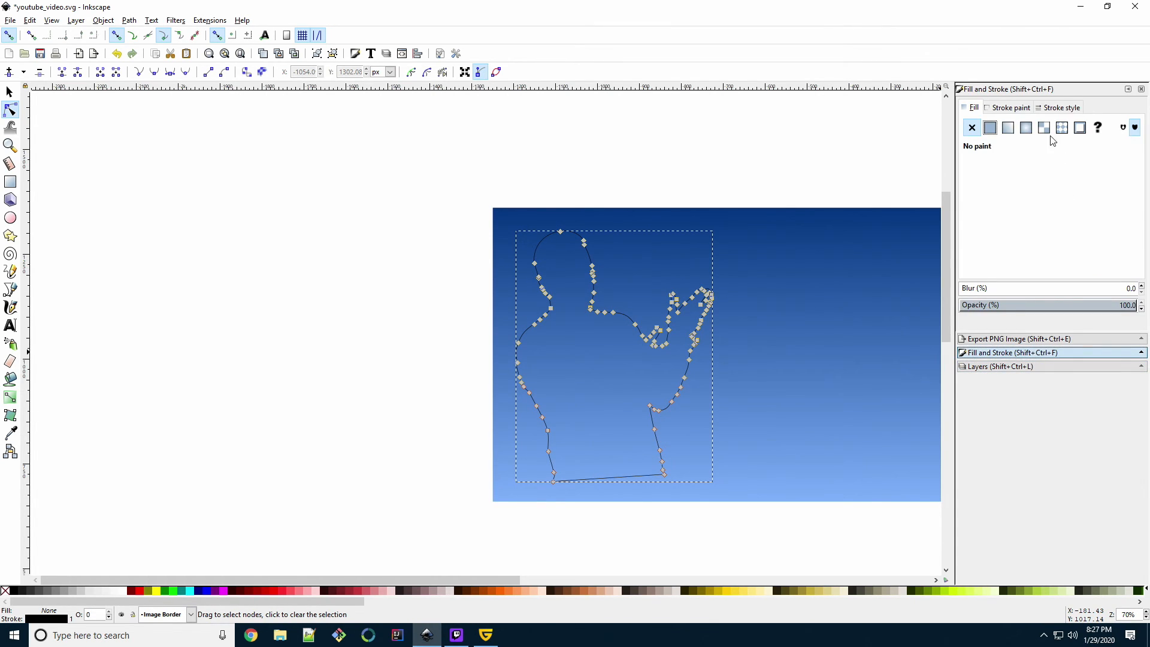
click(1058, 109)
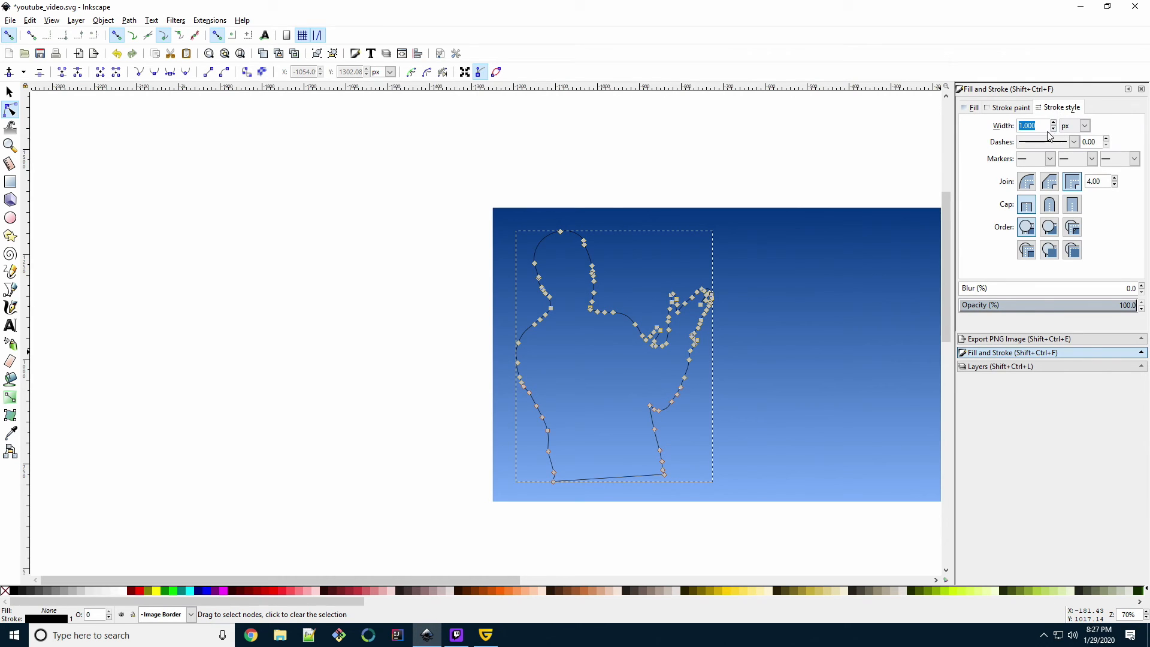
text(20)
key(Return)
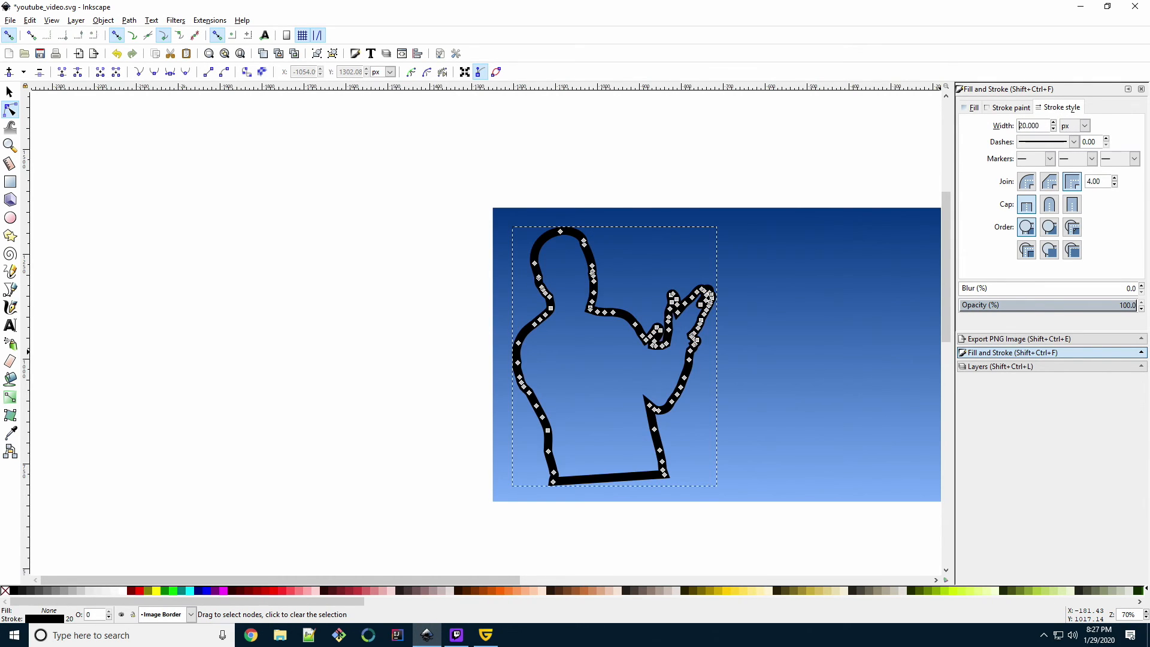
Colour the man's outline stroke flat opaque white (ffffffff) and deselect the path
click(1008, 108)
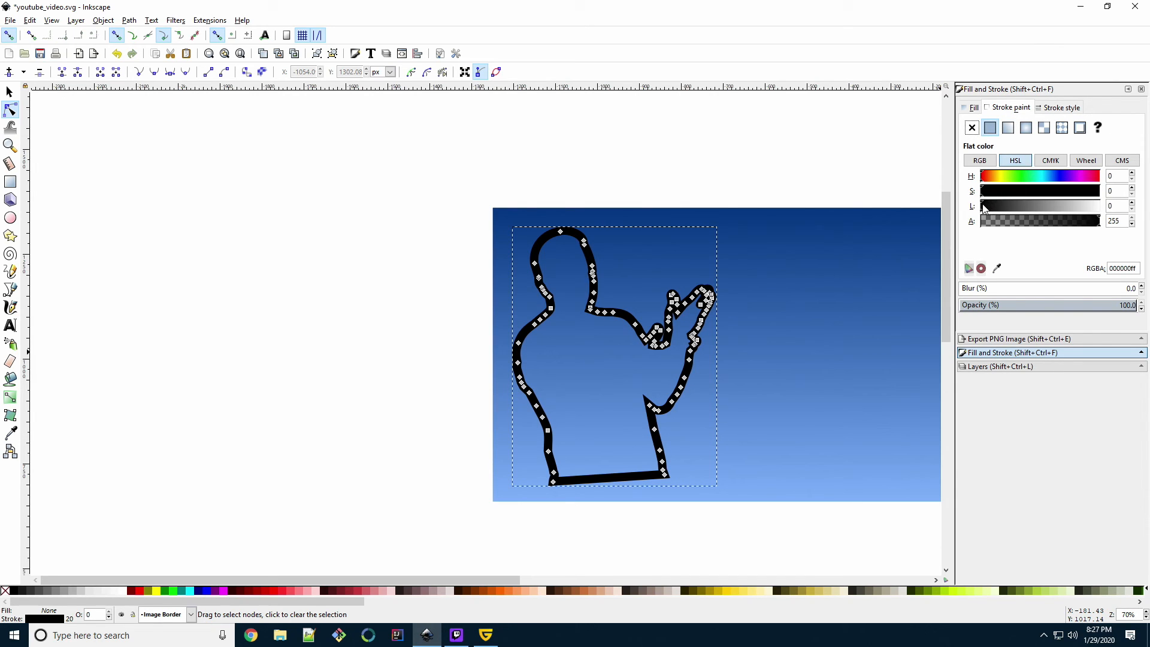
drag(983, 206, 1109, 207)
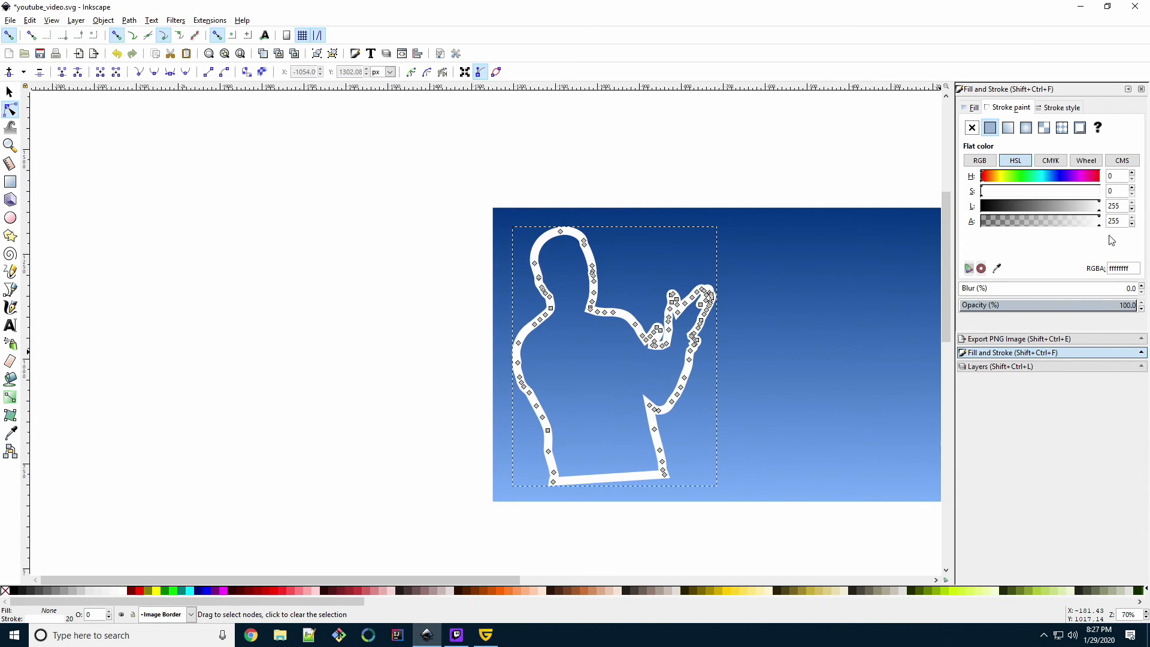
click(813, 246)
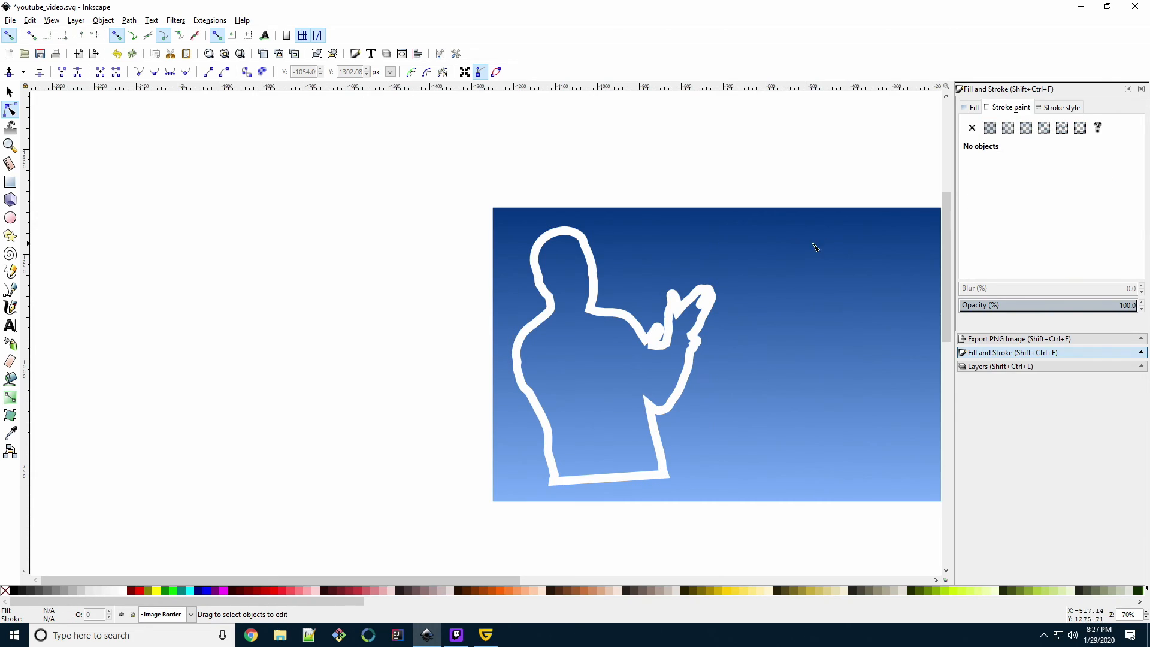
Show the Image layer and lock the Image Border layer
click(997, 367)
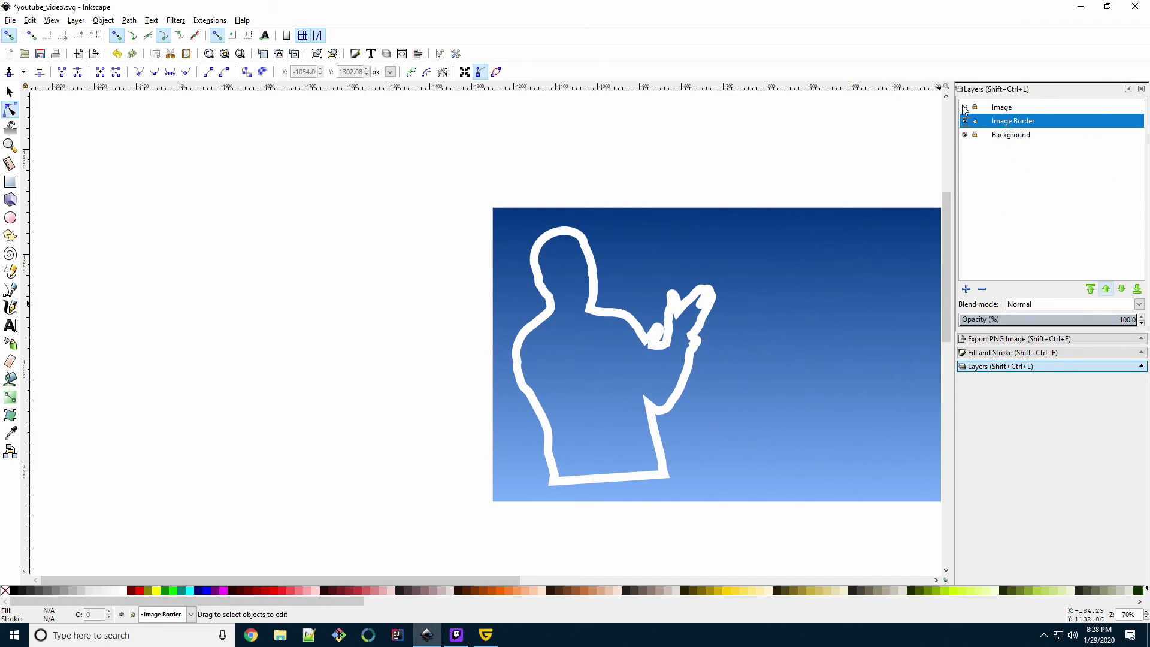
click(965, 107)
click(975, 122)
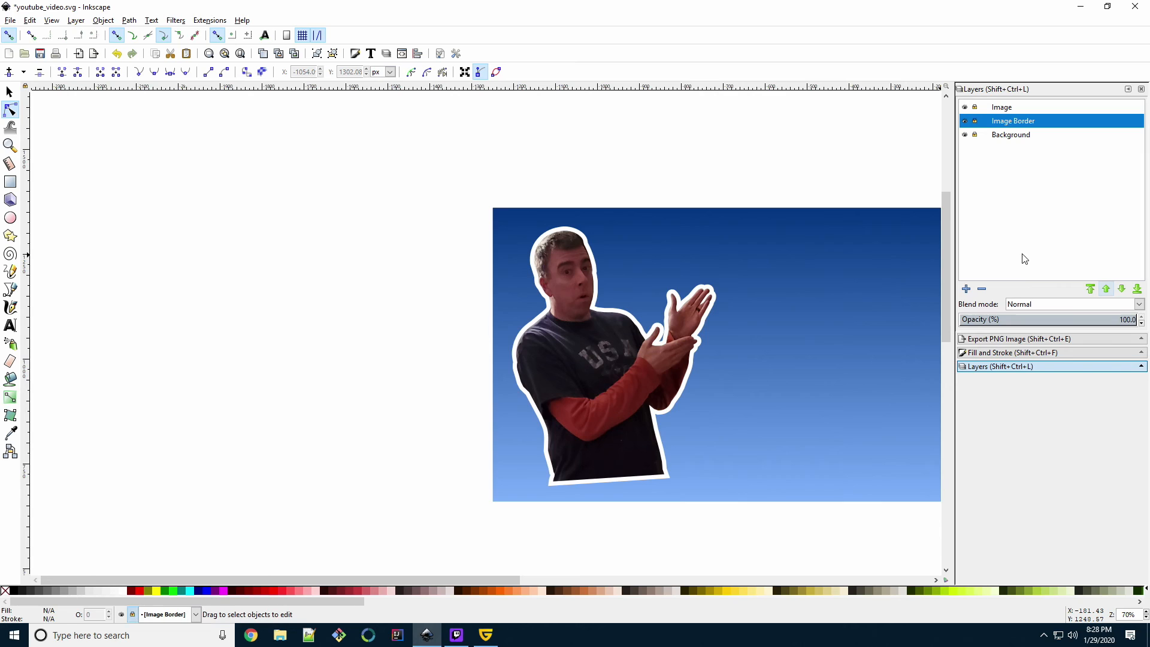